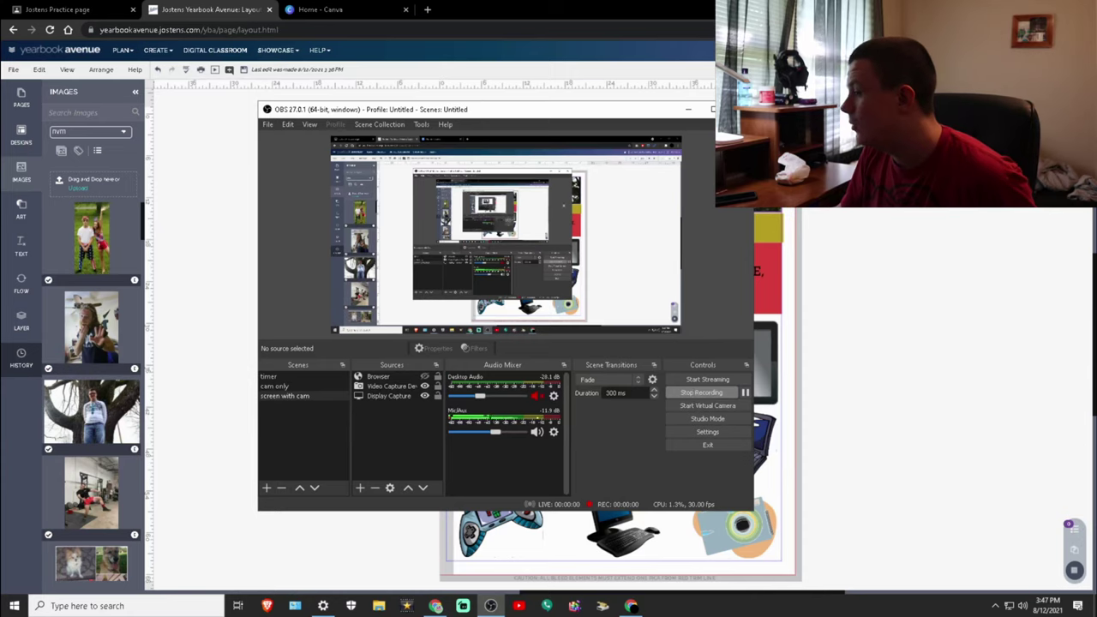
# Step: Minimize the OBS Studio window so the yearbook About Me layout page shows
pyautogui.click(693, 108)
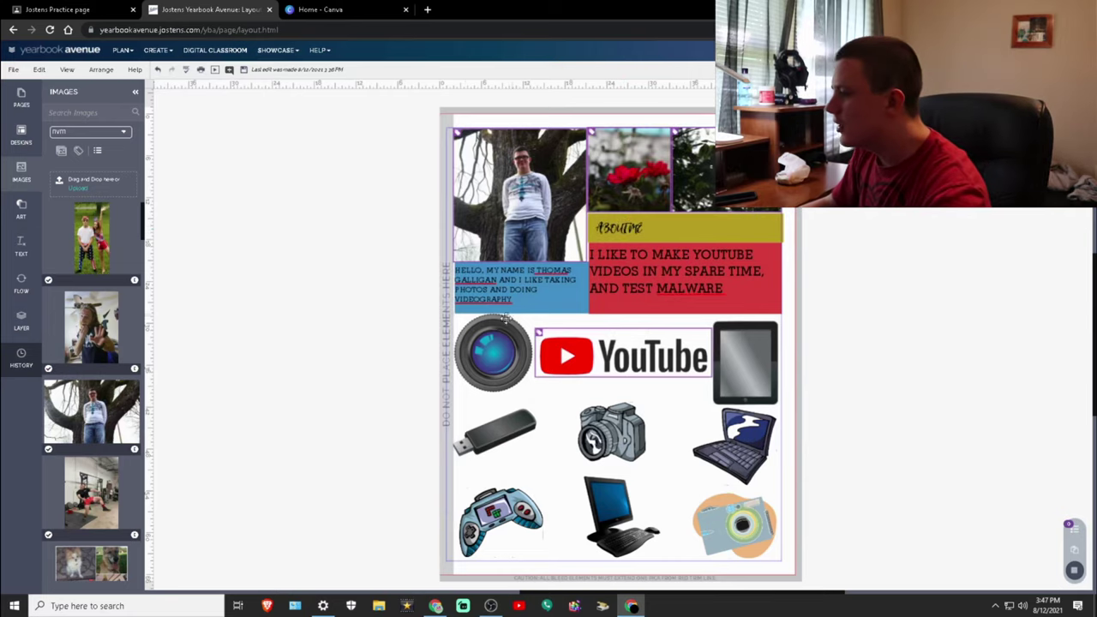
# Step: Bring up the Academics clipart collection from the Art panel, glancing at the frame shapes
pyautogui.click(21, 207)
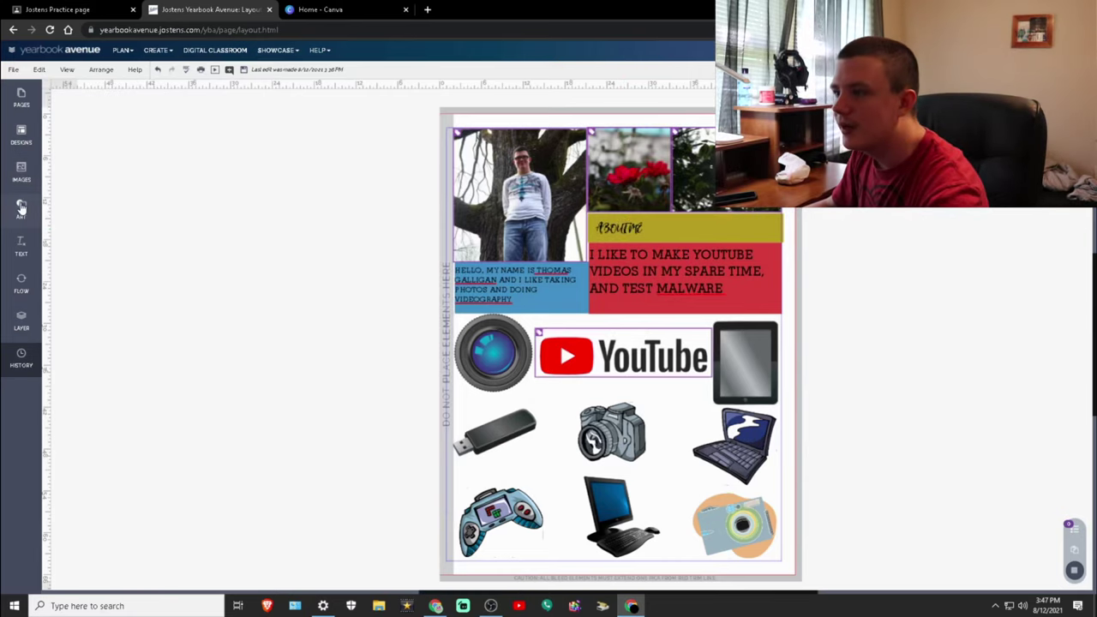
pyautogui.click(69, 160)
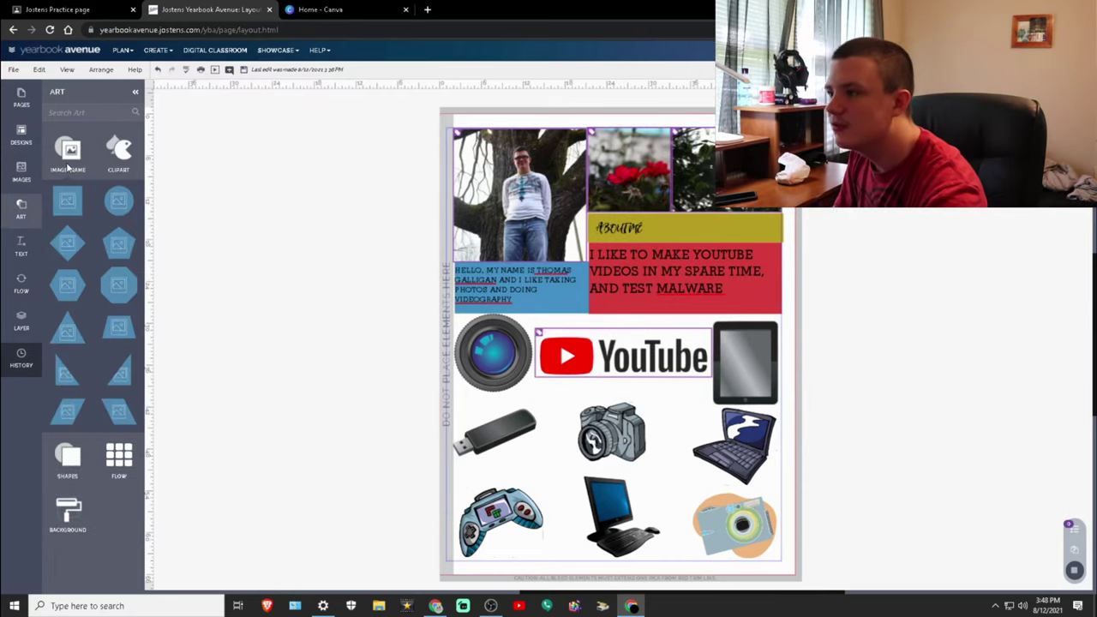
pyautogui.click(69, 165)
pyautogui.click(69, 164)
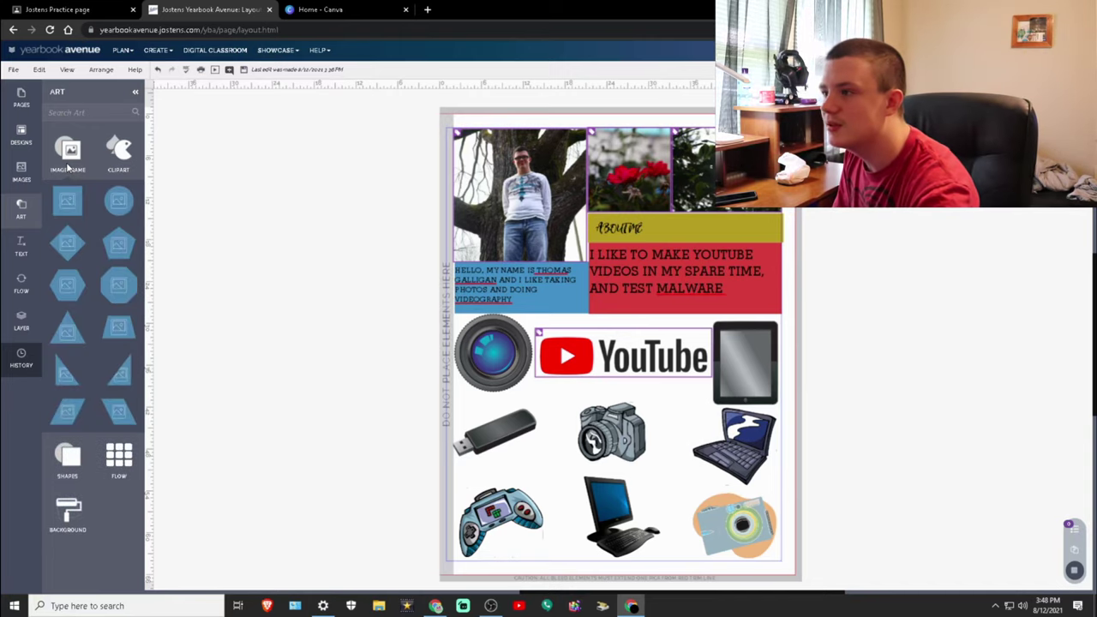
pyautogui.click(68, 164)
pyautogui.click(118, 151)
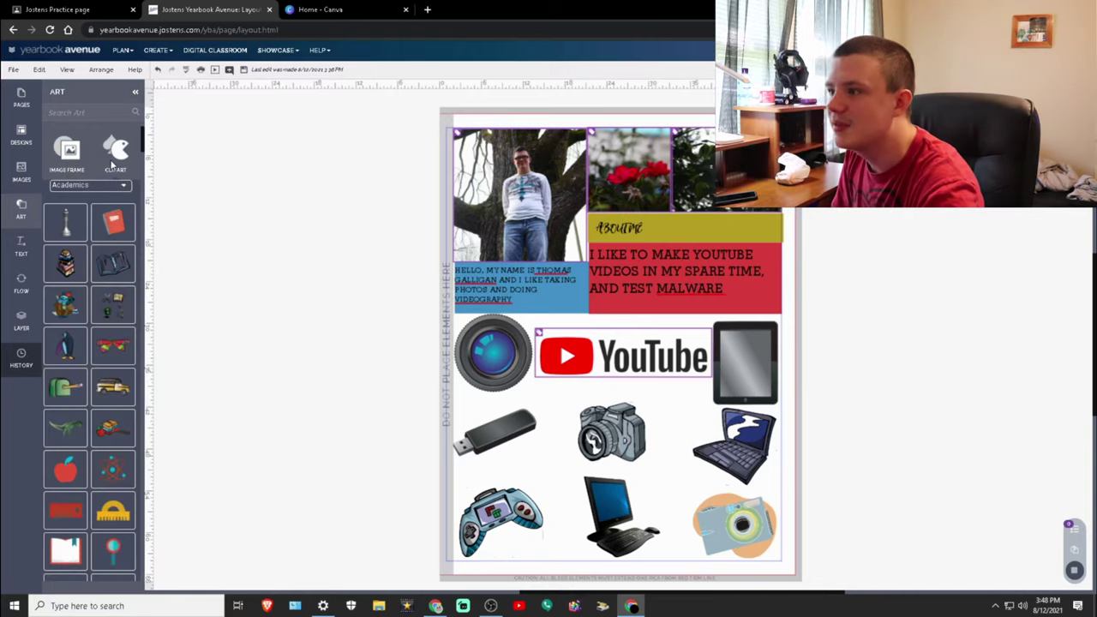
# Step: Place the red notebook clipart over the YouTube logo and nudge the introduction text box
pyautogui.click(105, 222)
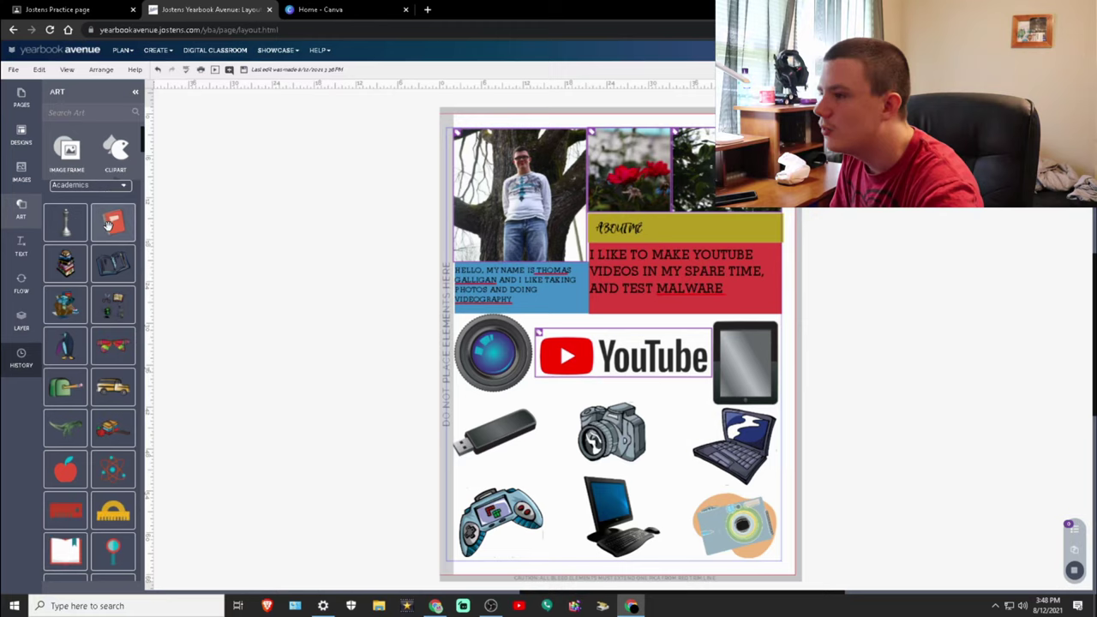
pyautogui.moveTo(492, 167); pyautogui.dragTo(587, 331)
pyautogui.click(533, 306)
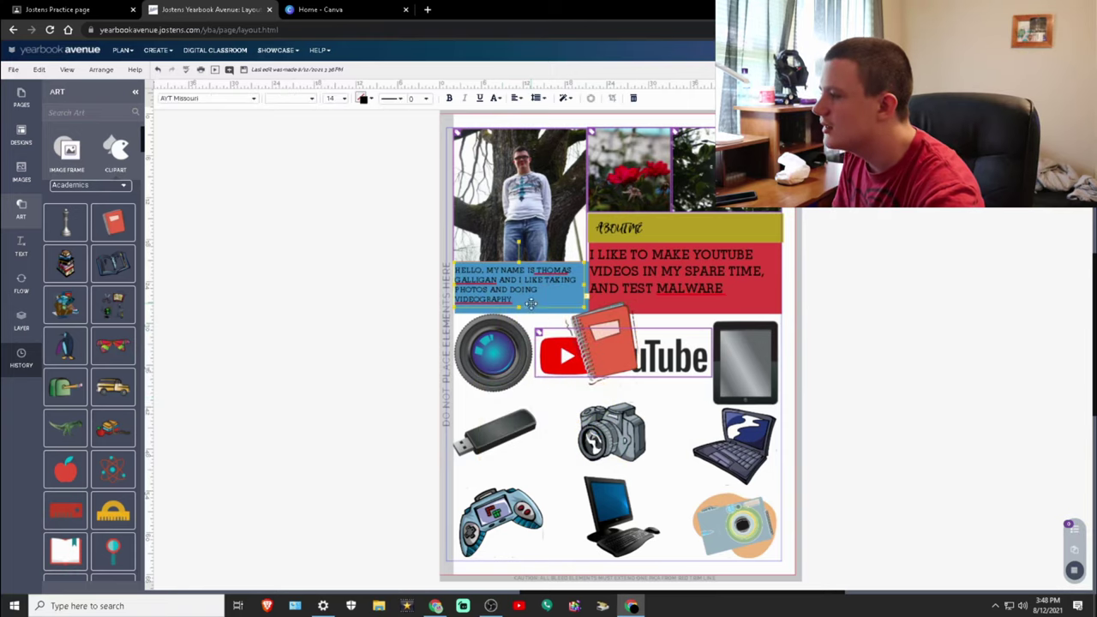
pyautogui.moveTo(532, 303)
pyautogui.mouseDown()
pyautogui.moveTo(589, 348)
pyautogui.moveTo(540, 306)
pyautogui.mouseUp()
# Step: Delete the notebook clipart and its leftover empty frame from the page
pyautogui.click(597, 354)
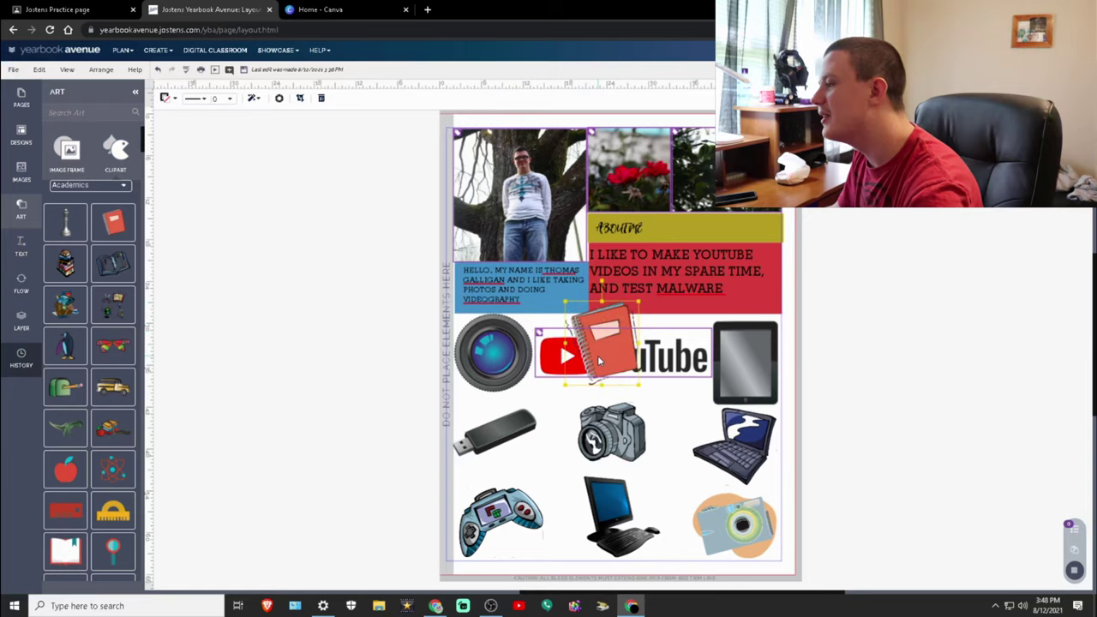
pyautogui.press('Delete')
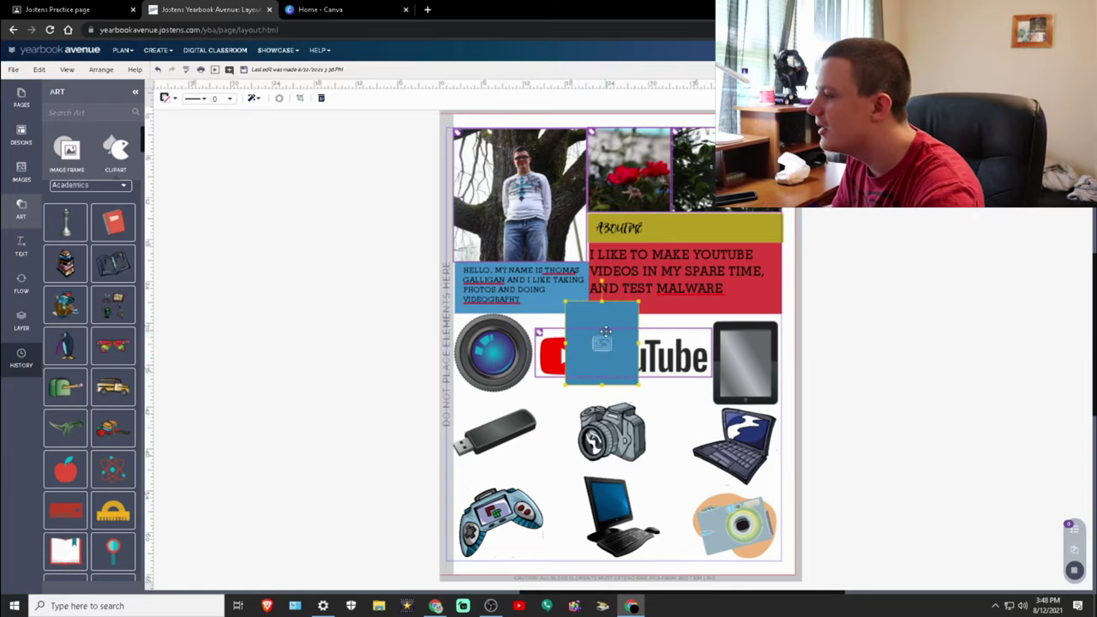
pyautogui.hotkey('ctrl', 'z')
pyautogui.hotkey('ctrl', 'z')
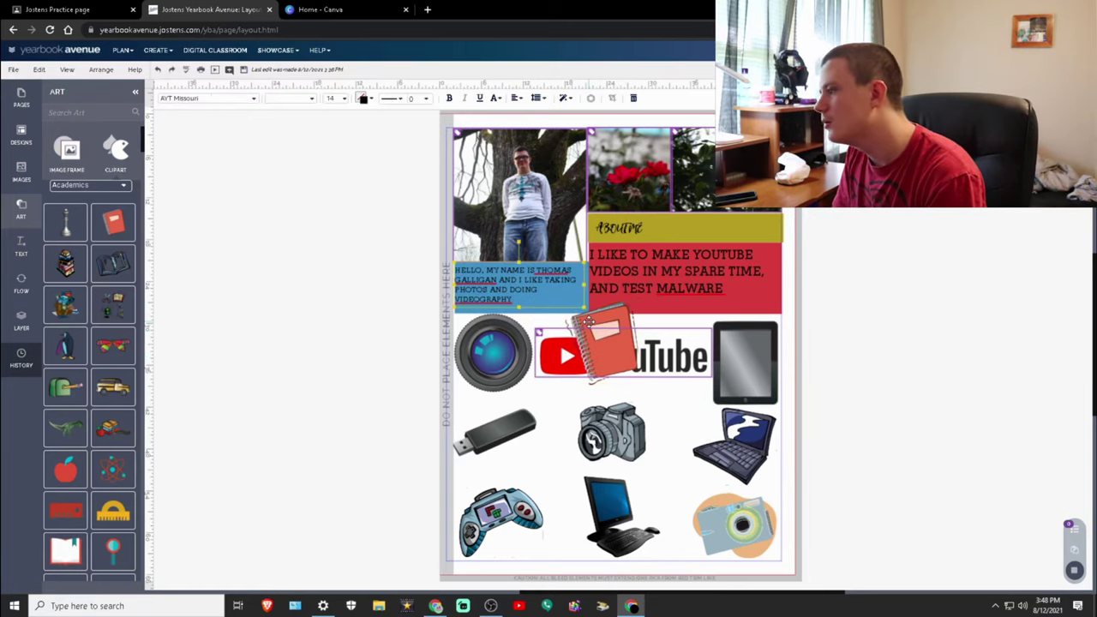
pyautogui.click(590, 322)
pyautogui.press('Delete')
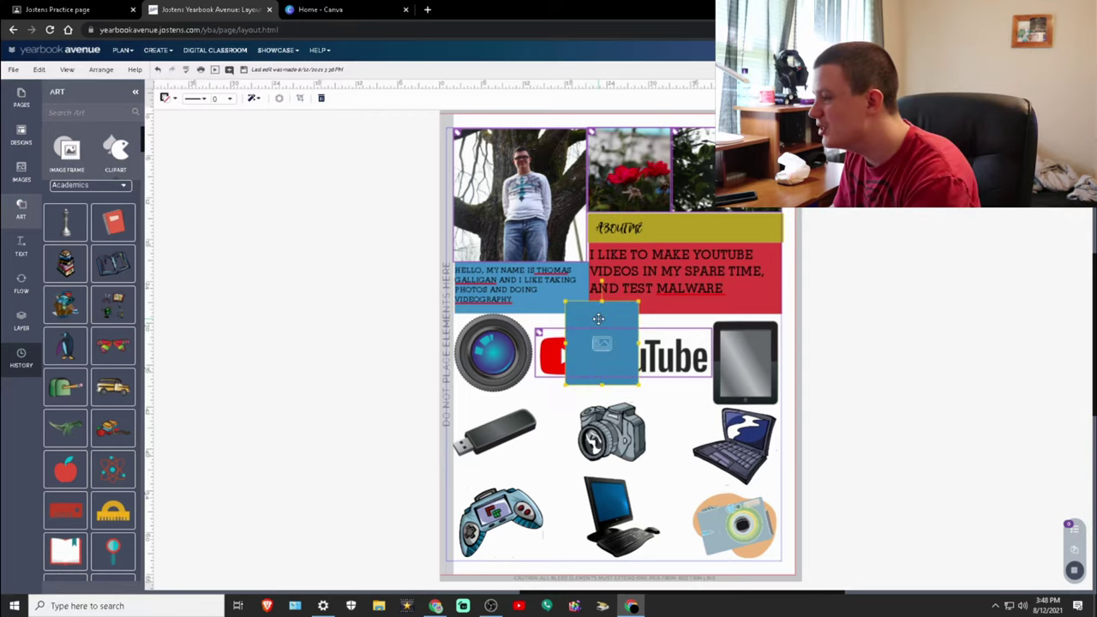
pyautogui.press('Delete')
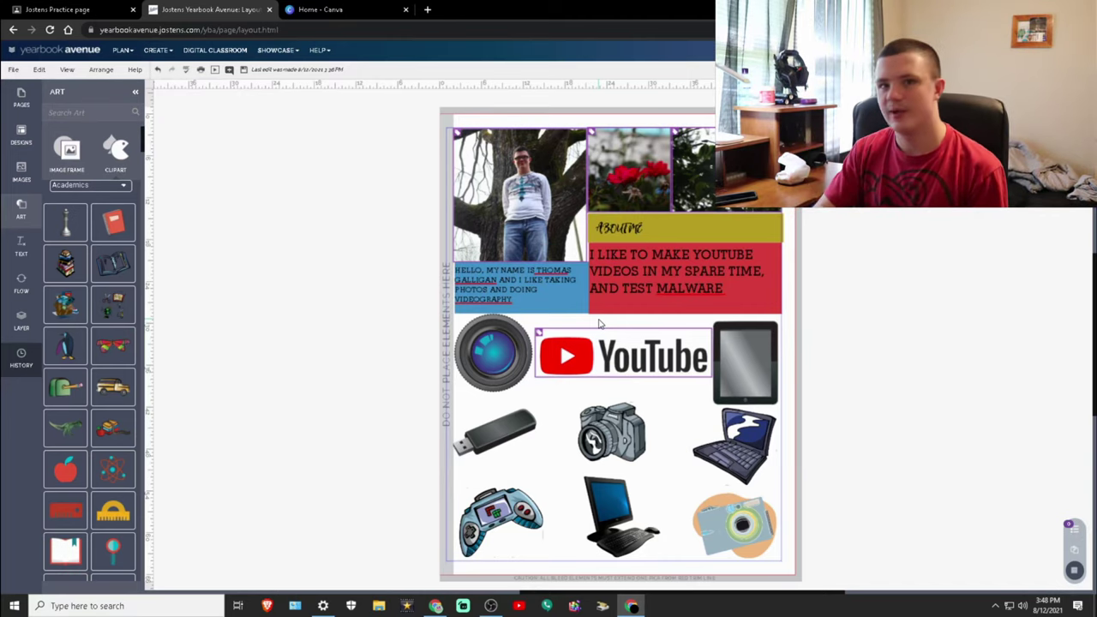
pyautogui.click(663, 302)
pyautogui.click(661, 308)
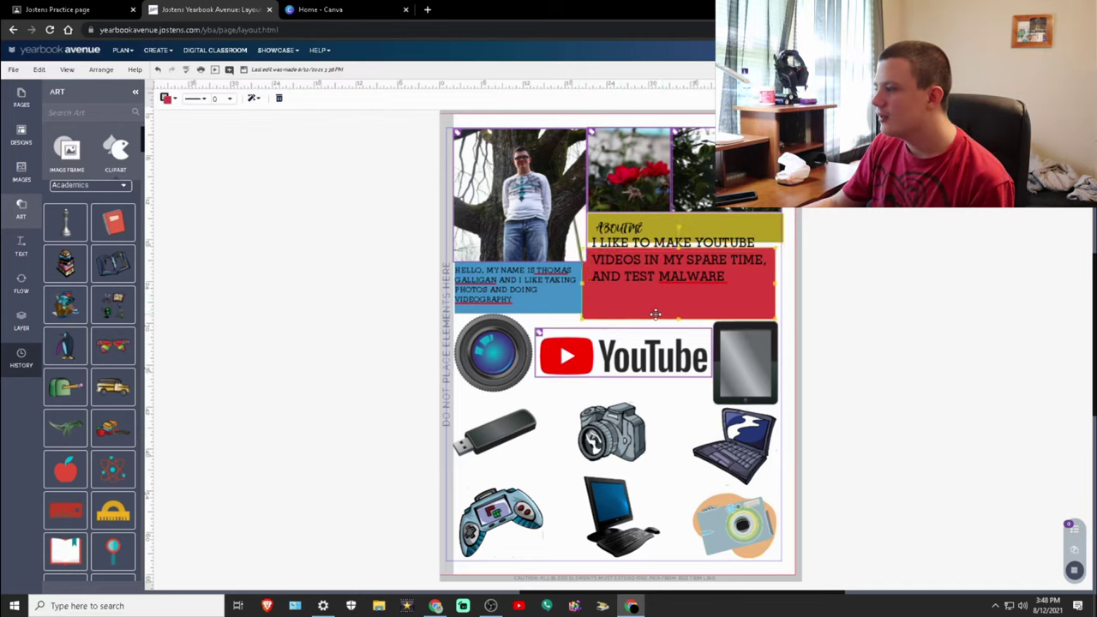
pyautogui.click(643, 287)
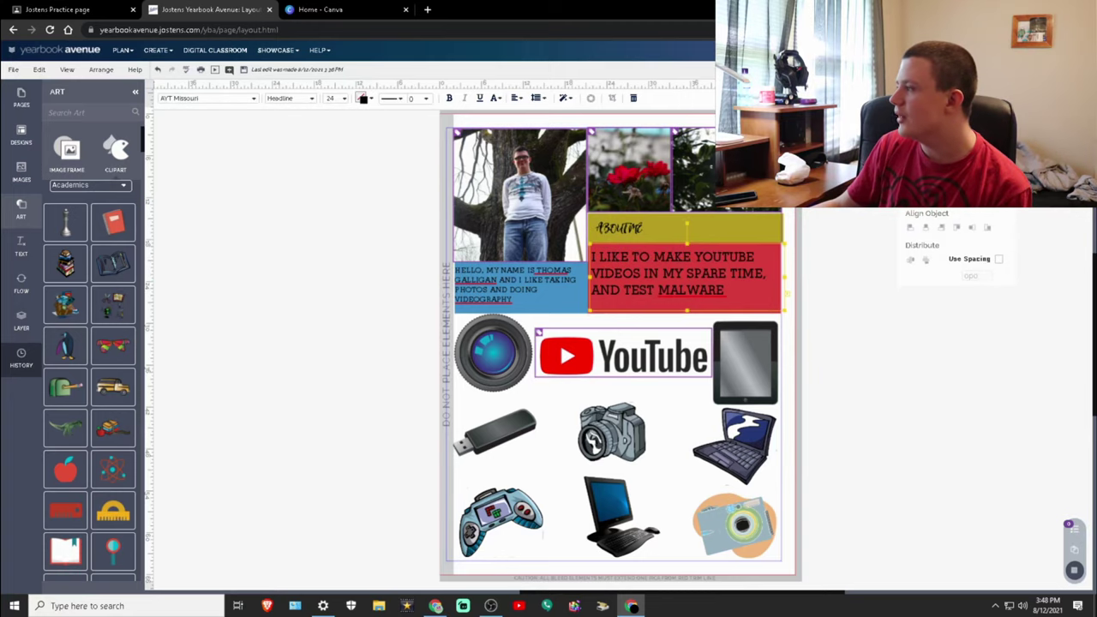
pyautogui.click(948, 317)
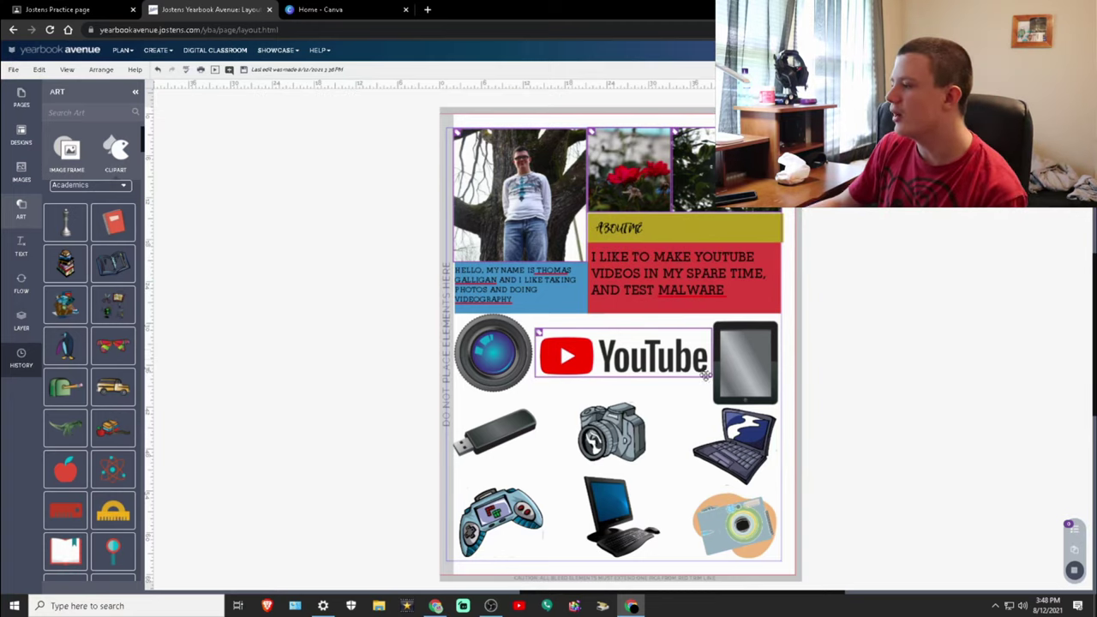
pyautogui.scroll(-1, 685, 379)
pyautogui.scroll(2, 704, 346)
pyautogui.scroll(-1, 673, 224)
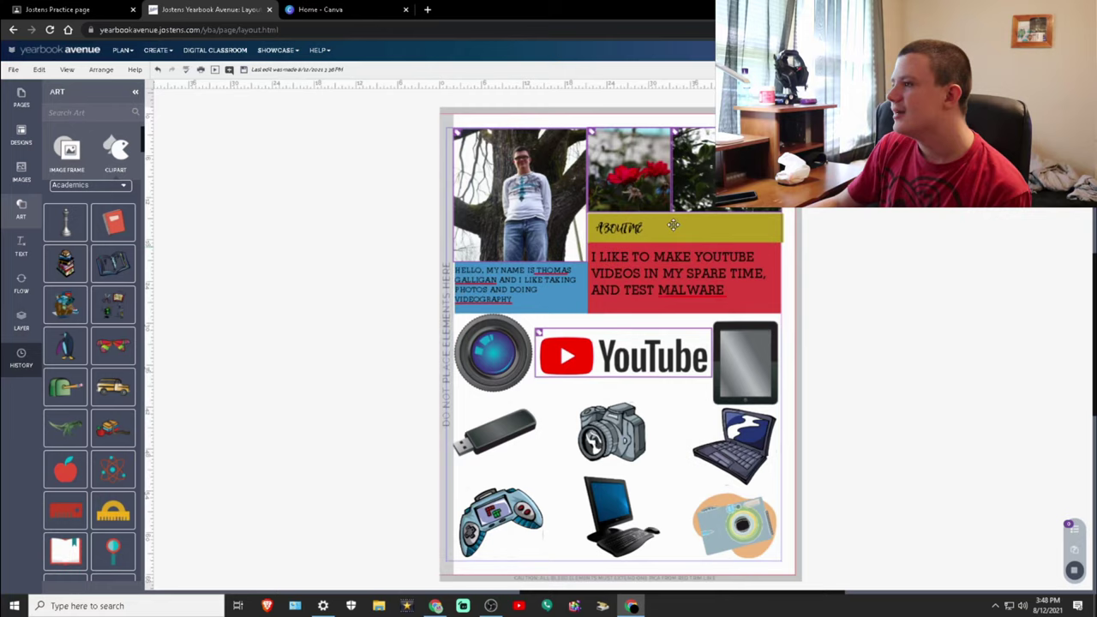
pyautogui.click(21, 135)
pyautogui.click(13, 107)
pyautogui.click(9, 131)
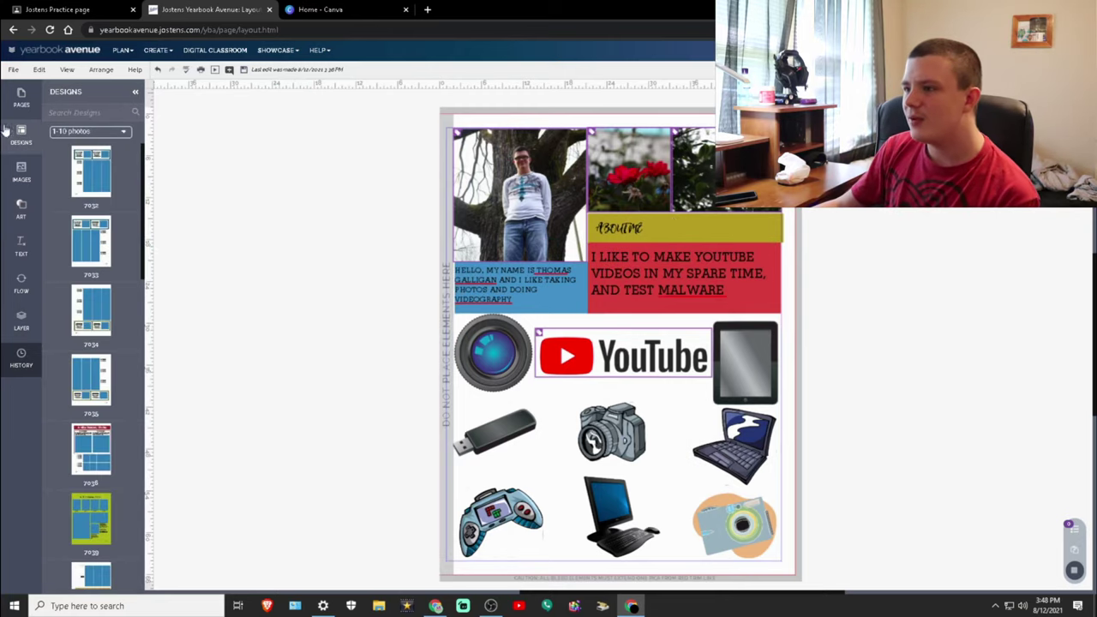
pyautogui.click(15, 163)
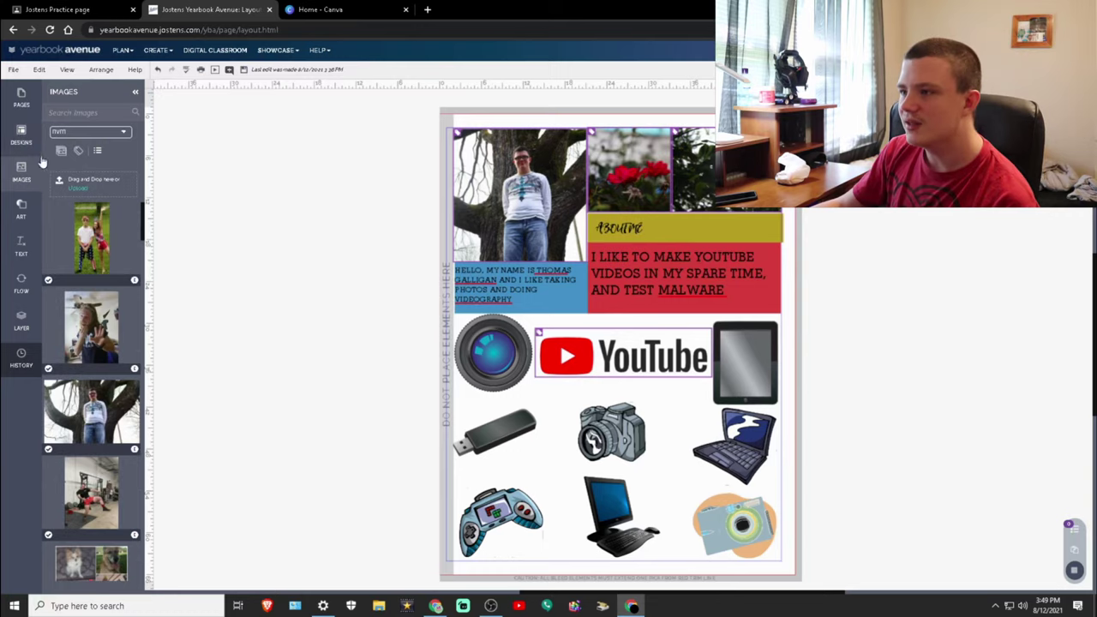
pyautogui.click(61, 134)
pyautogui.scroll(5, 86, 161)
pyautogui.click(86, 171)
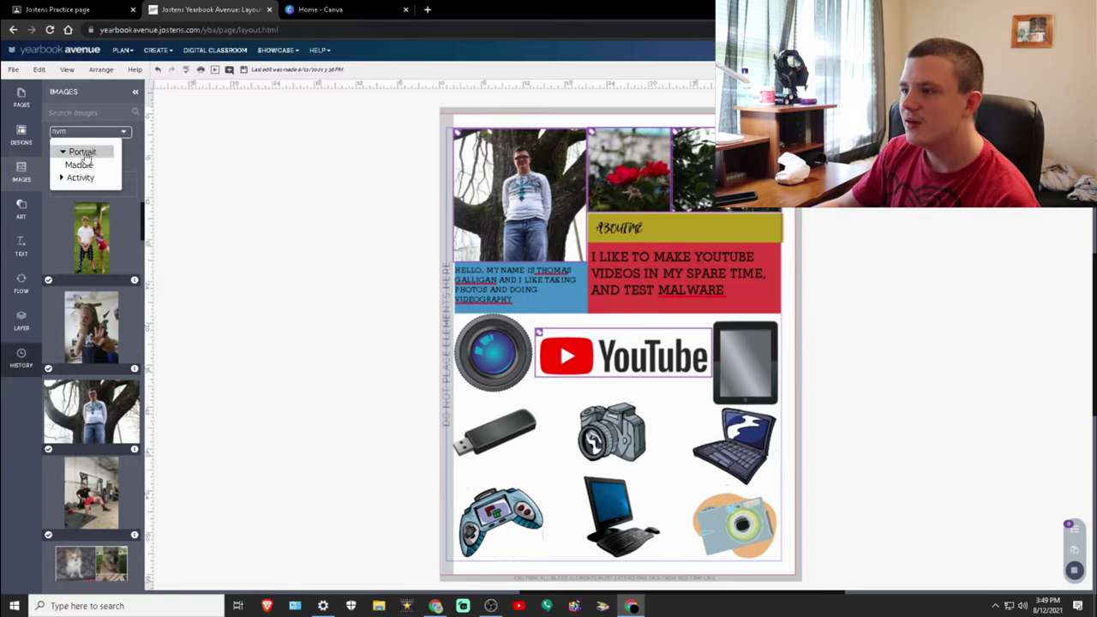
pyautogui.click(81, 165)
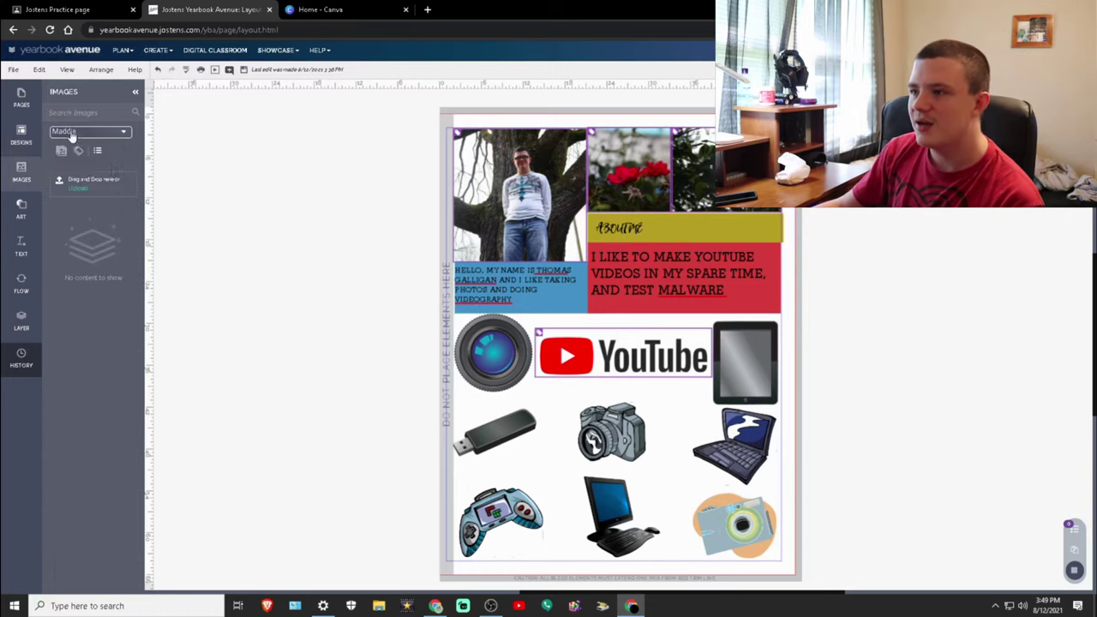
pyautogui.click(86, 131)
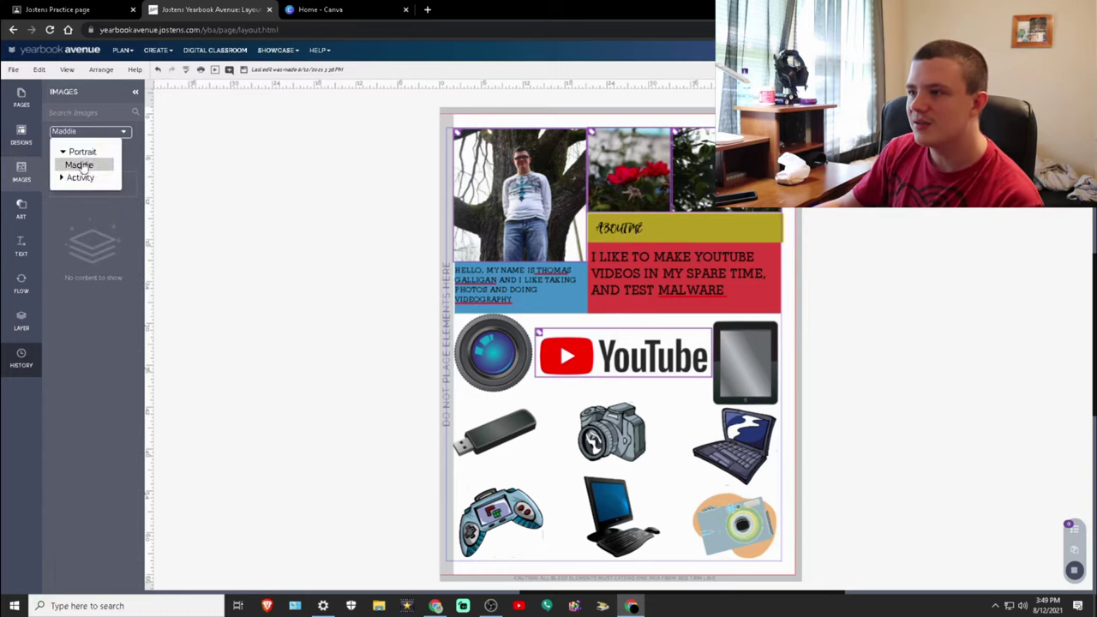
pyautogui.click(77, 152)
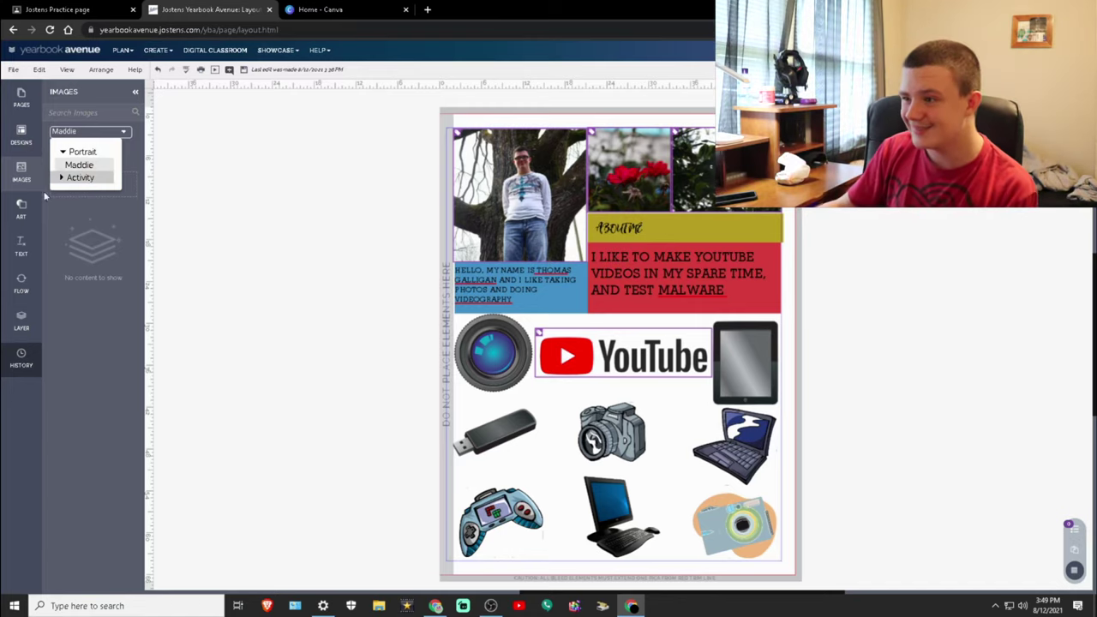
pyautogui.click(25, 208)
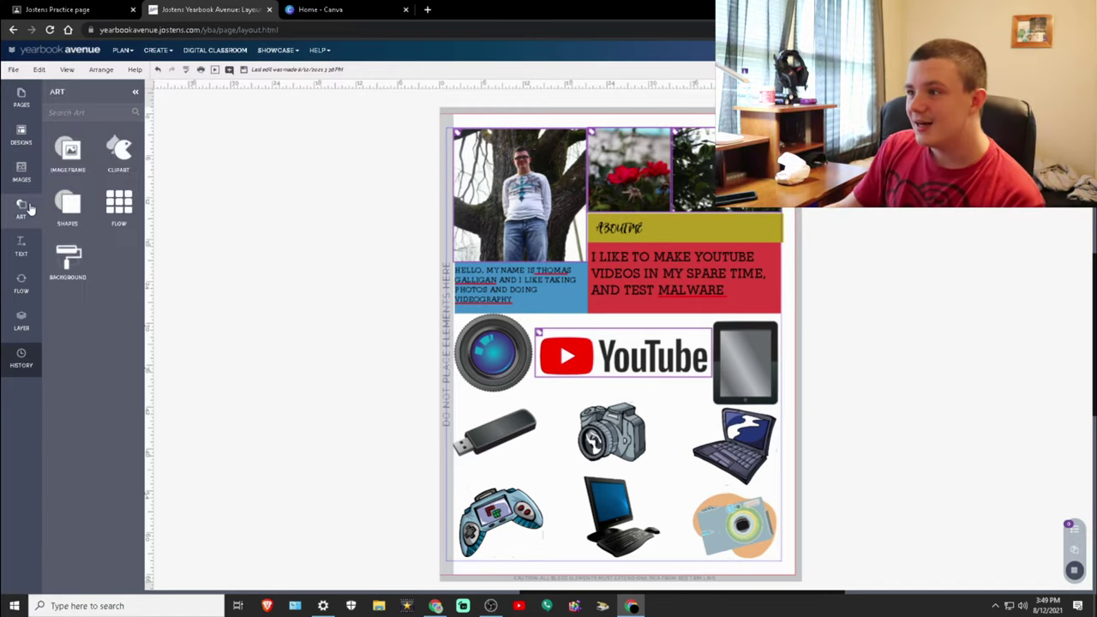
# Step: Select the About Me heading and adjust its line spacing with the Spacing slider
pyautogui.click(26, 253)
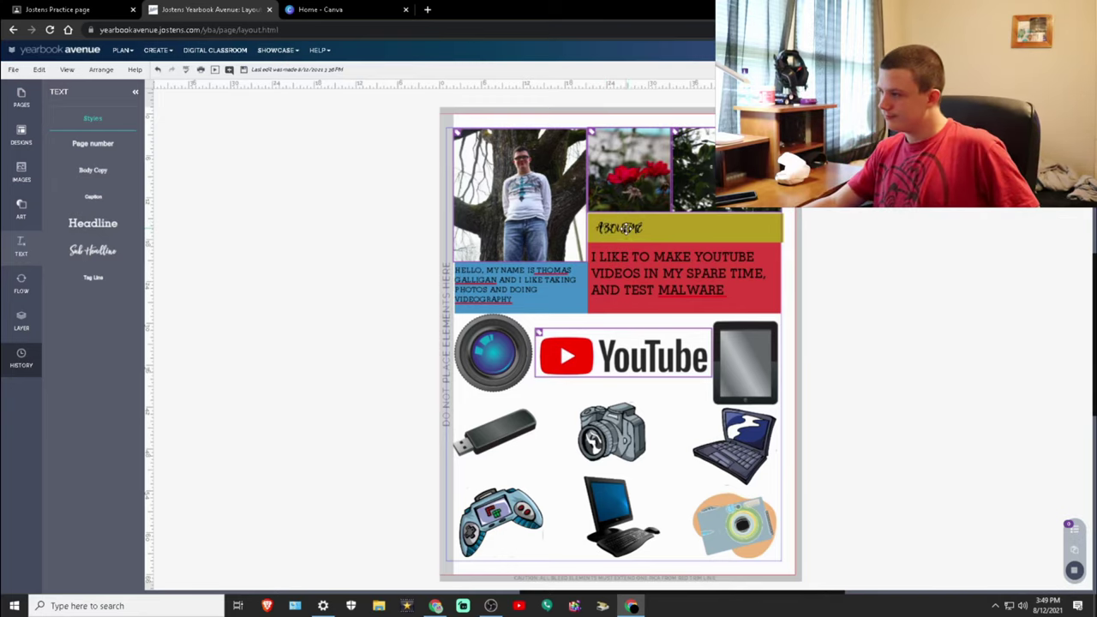
pyautogui.click(628, 237)
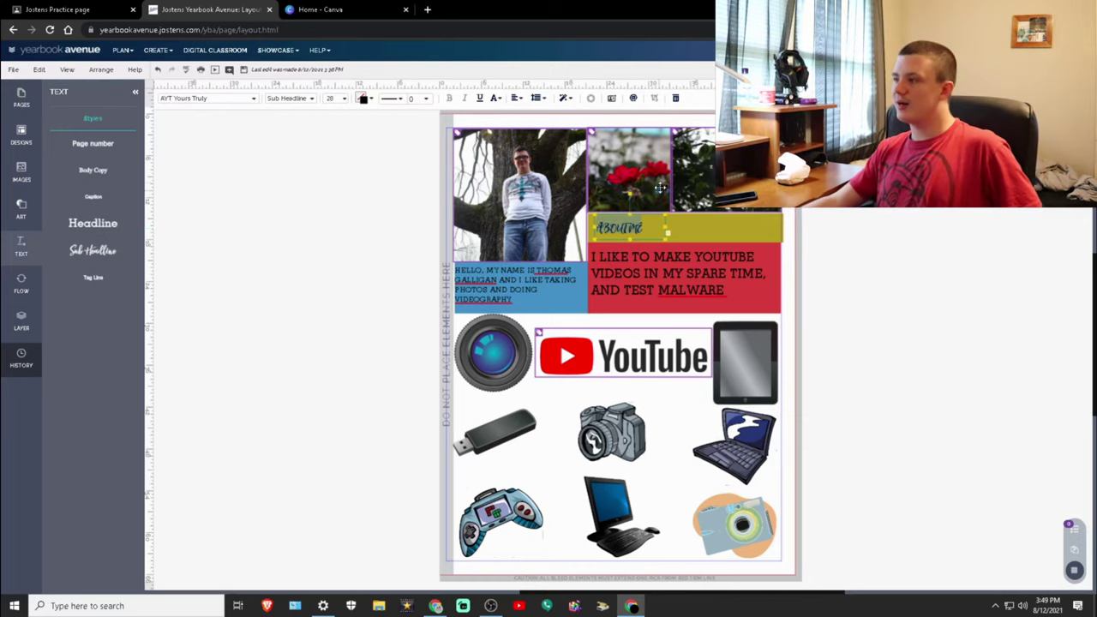
pyautogui.click(496, 97)
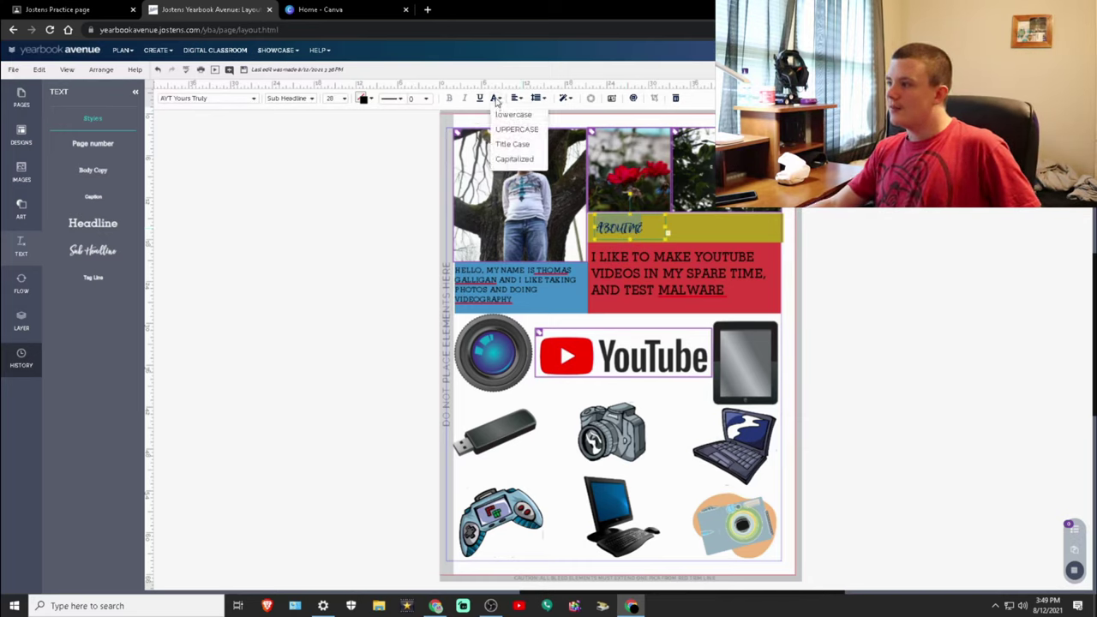
pyautogui.click(517, 98)
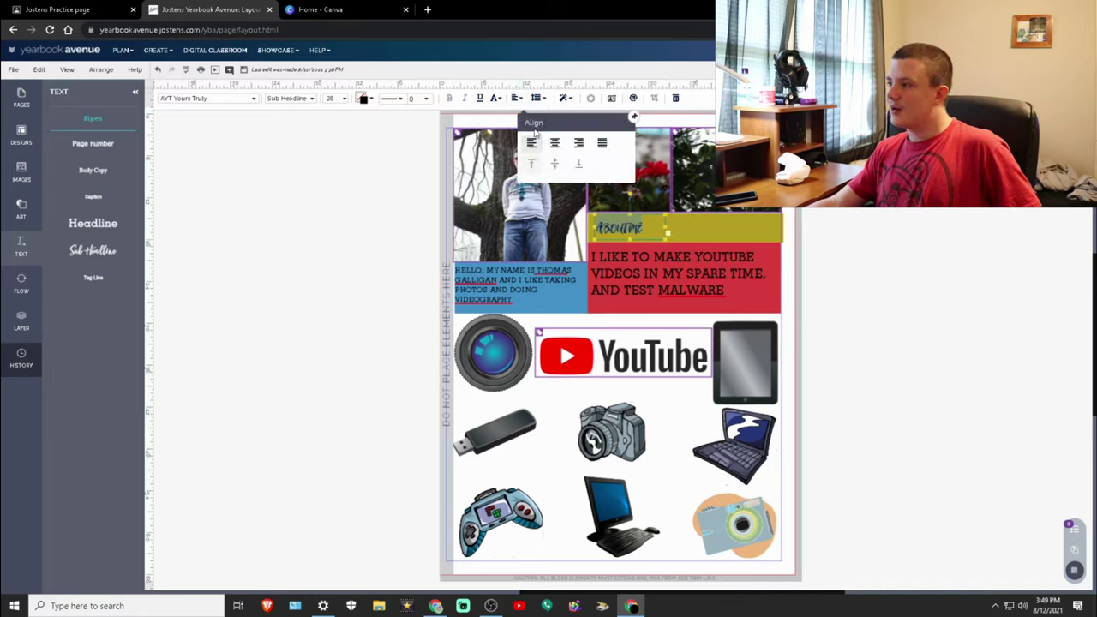
pyautogui.click(541, 98)
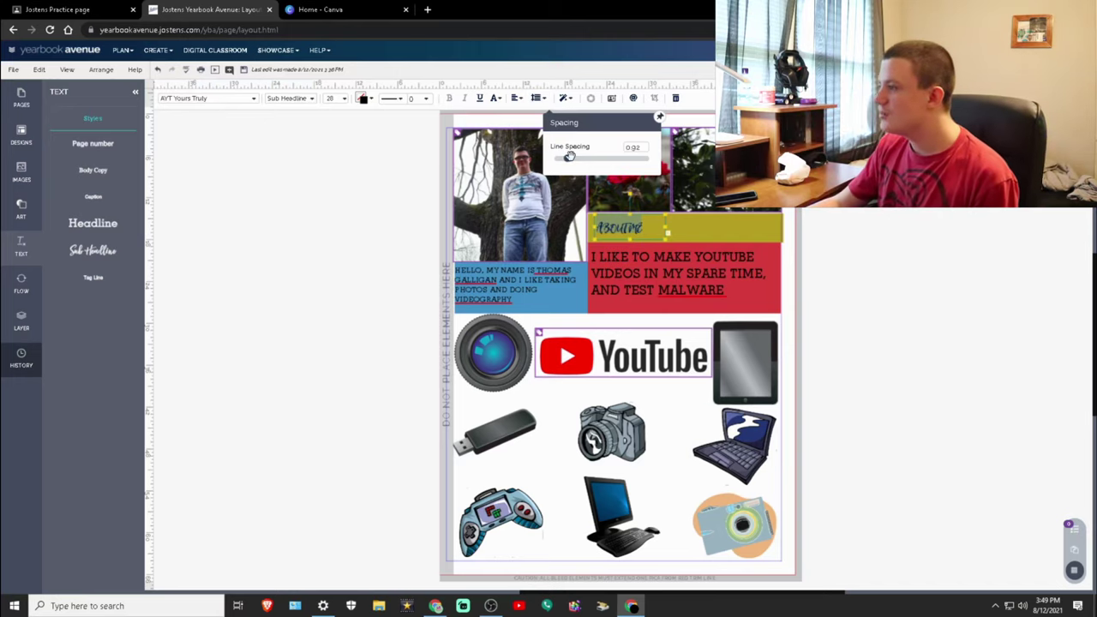
pyautogui.moveTo(566, 158); pyautogui.dragTo(537, 170)
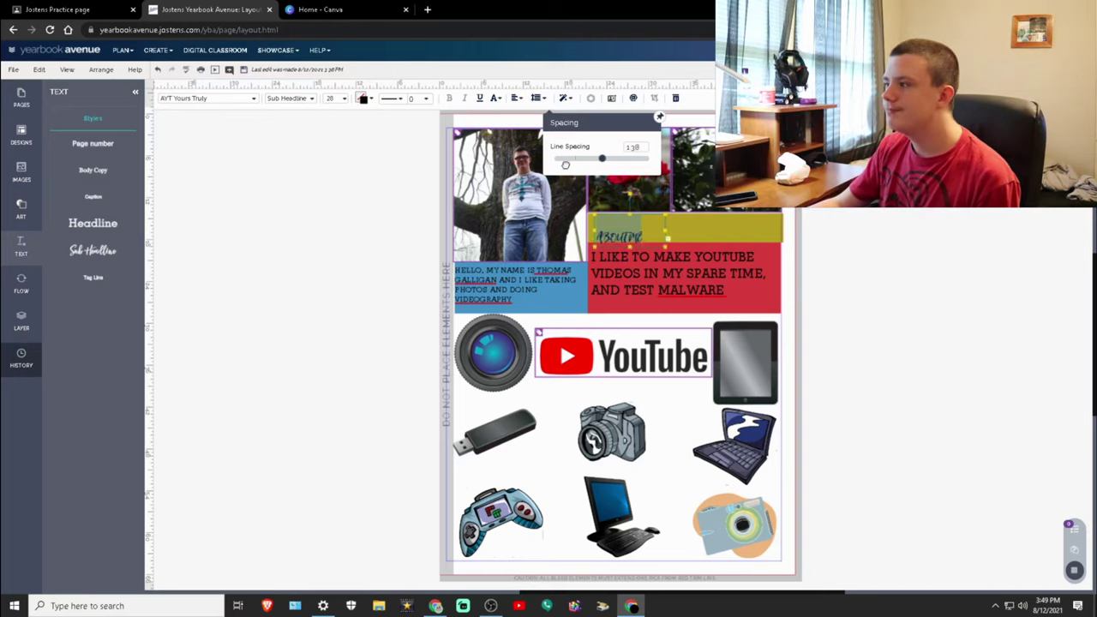
# Step: Look over the Format and Effects and Caption Perfect options, then dismiss the popup
pyautogui.click(537, 97)
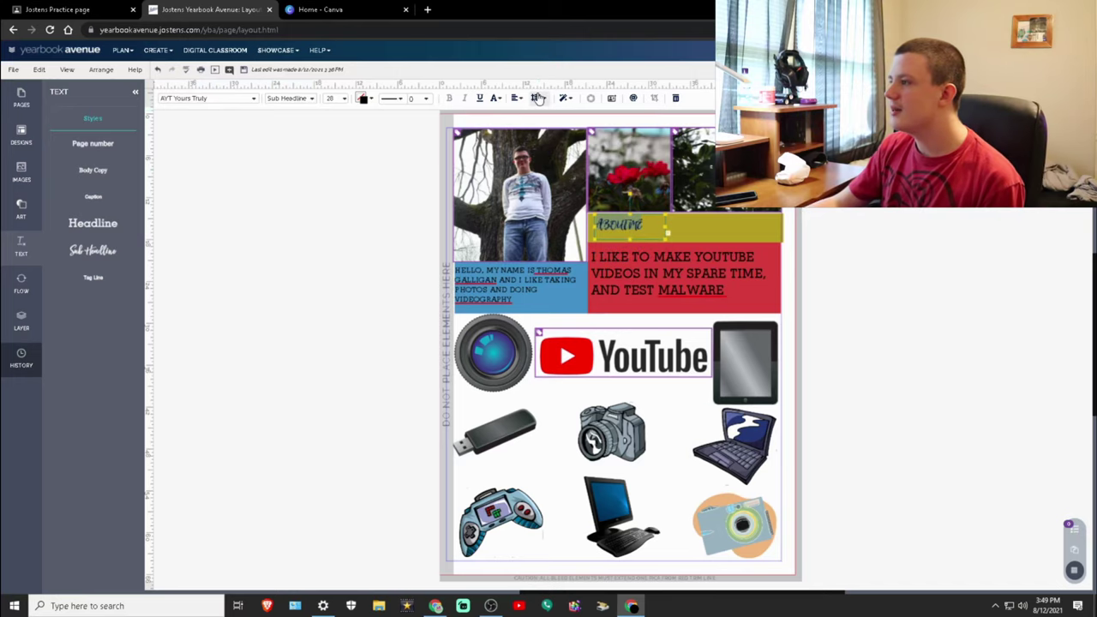
pyautogui.click(563, 97)
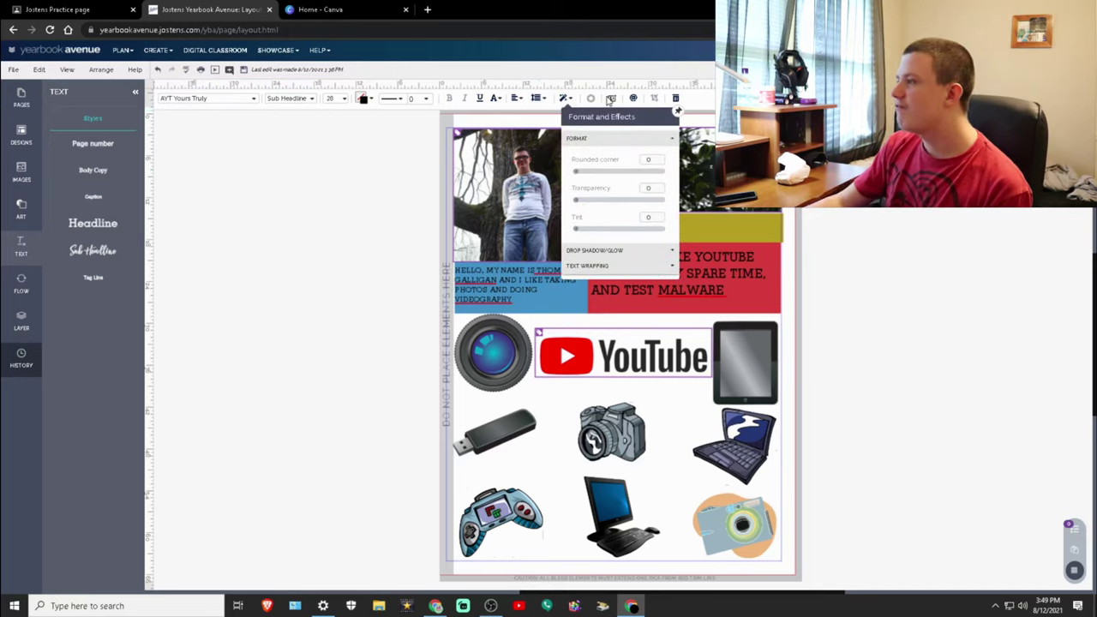
pyautogui.click(610, 98)
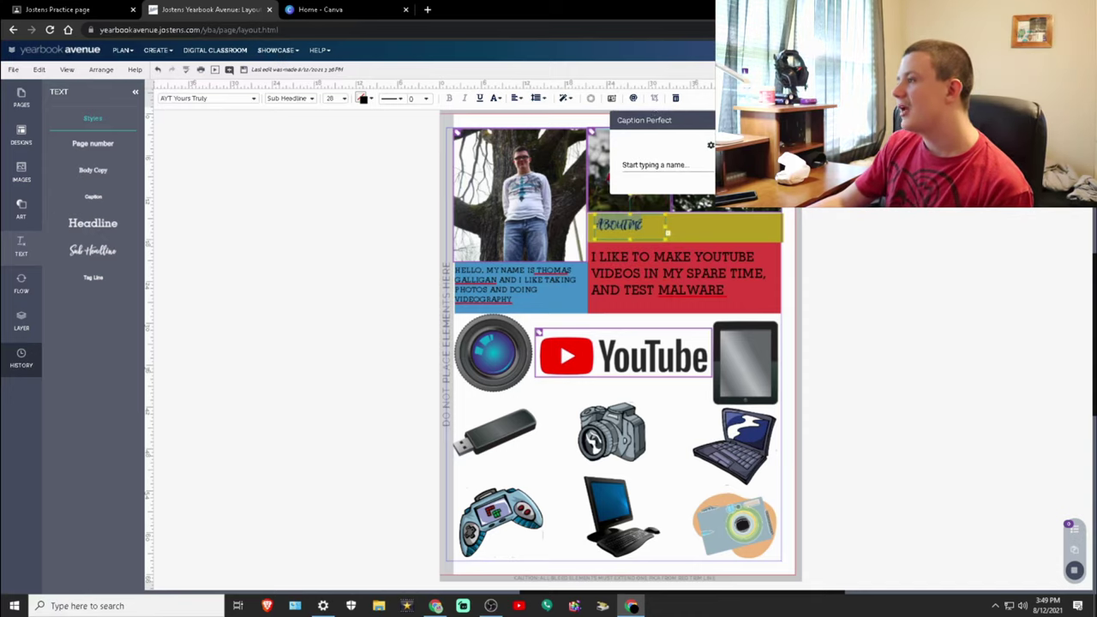
pyautogui.press('Escape')
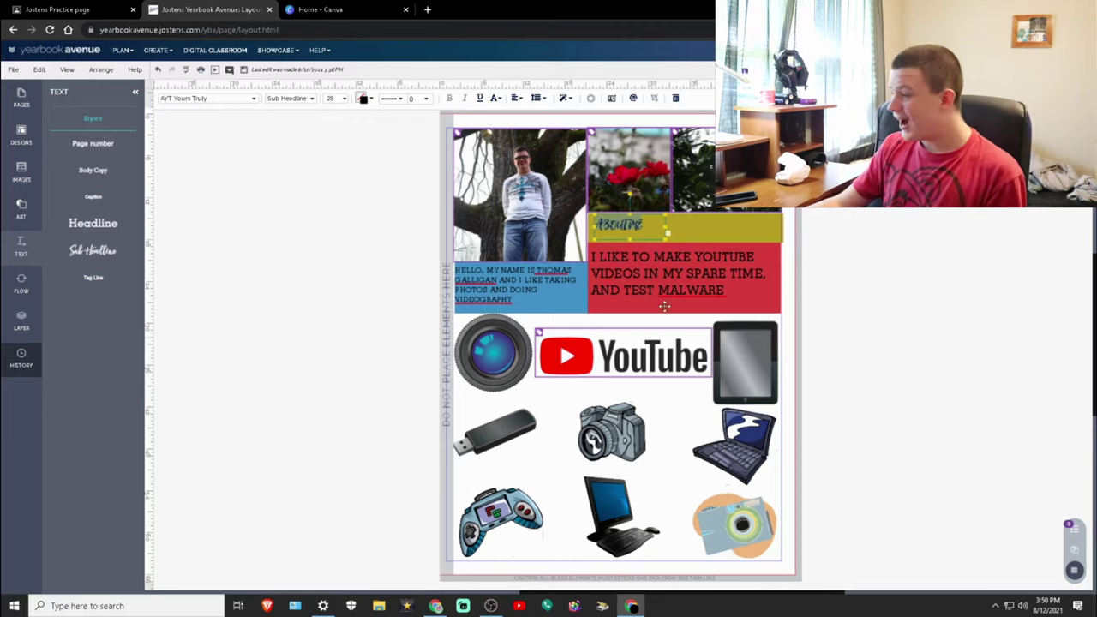
pyautogui.click(315, 9)
pyautogui.click(196, 8)
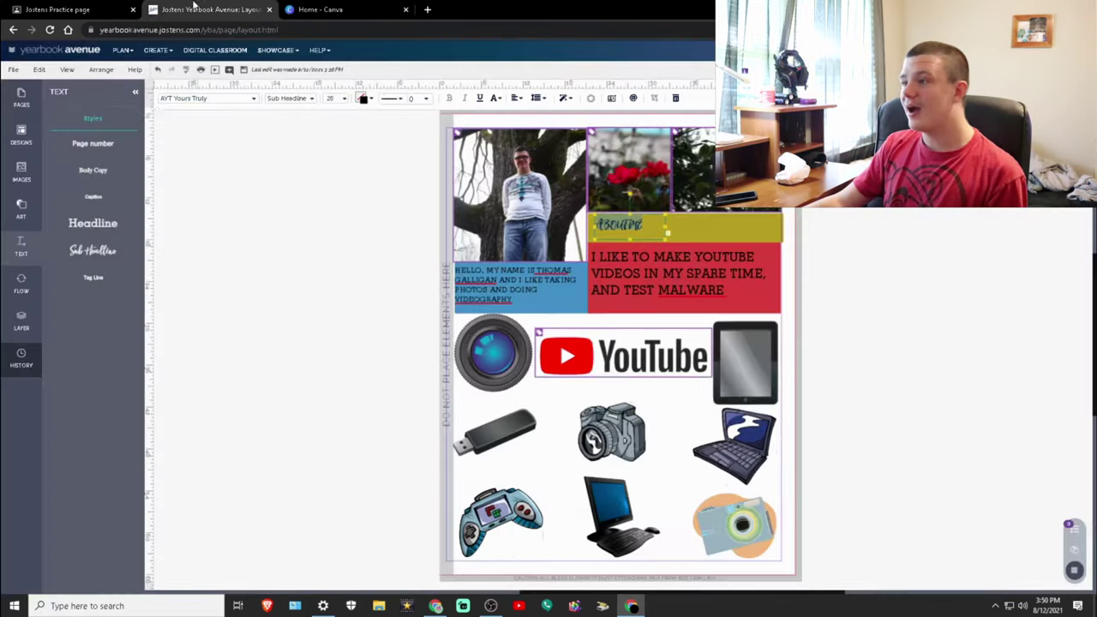
pyautogui.click(117, 51)
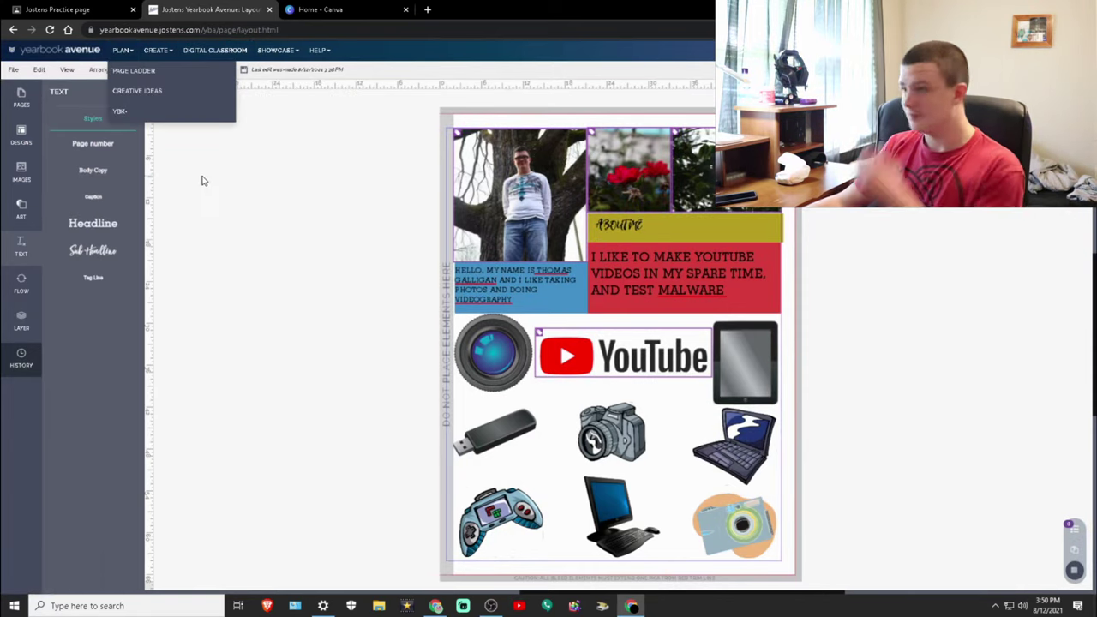
pyautogui.click(370, 7)
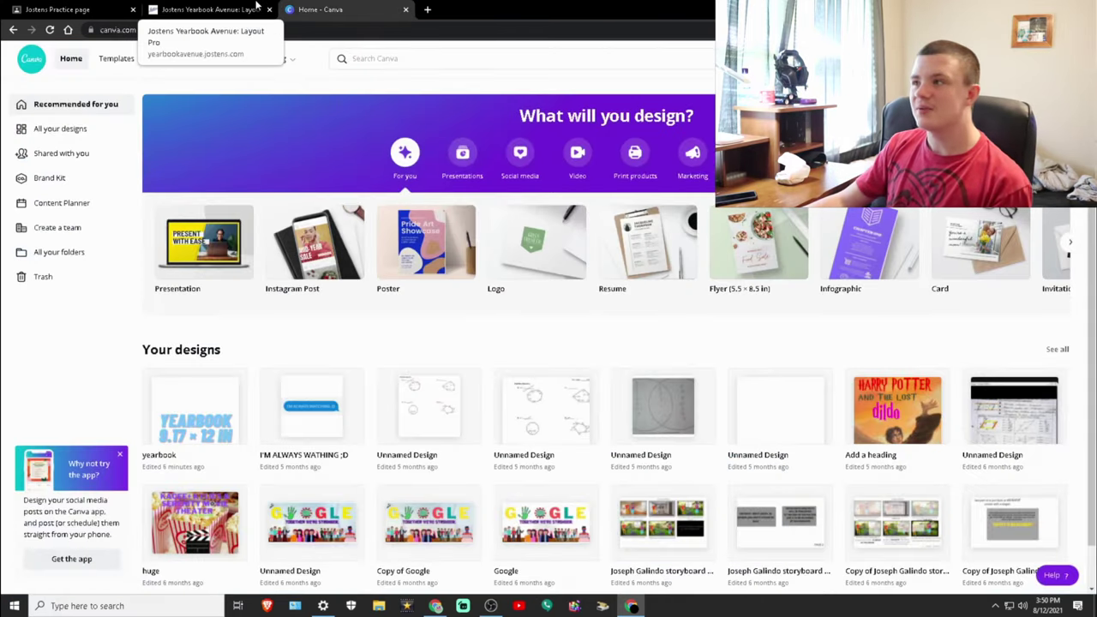
pyautogui.click(256, 6)
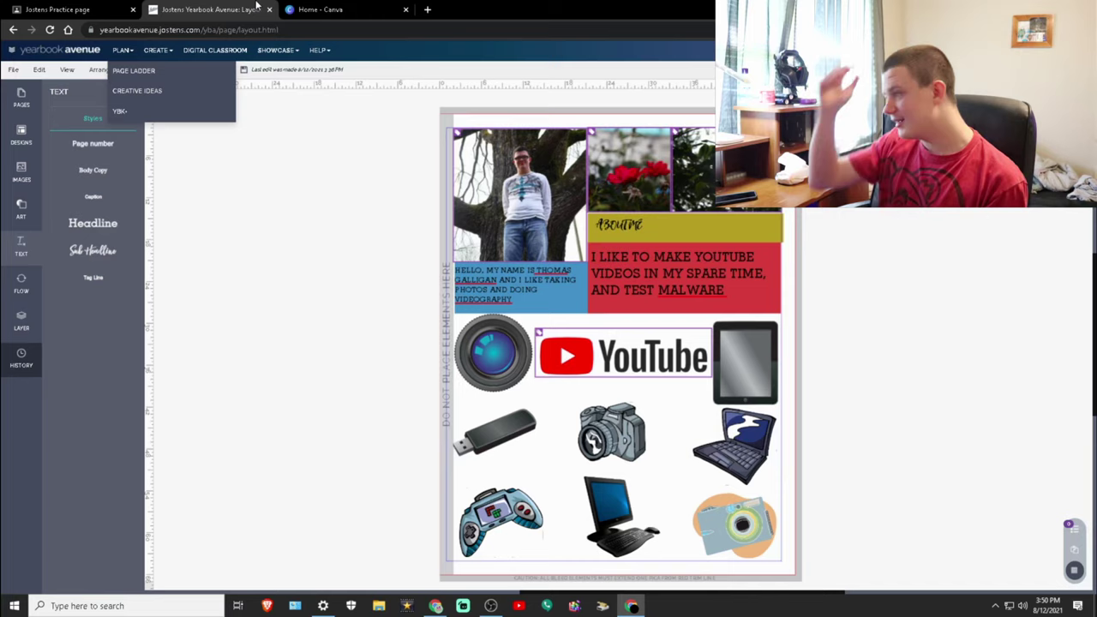
pyautogui.moveTo(600, 366); pyautogui.dragTo(606, 339)
# Step: Open the yearbook design from Canva Home in its own tab and close the Home tab
pyautogui.click(352, 8)
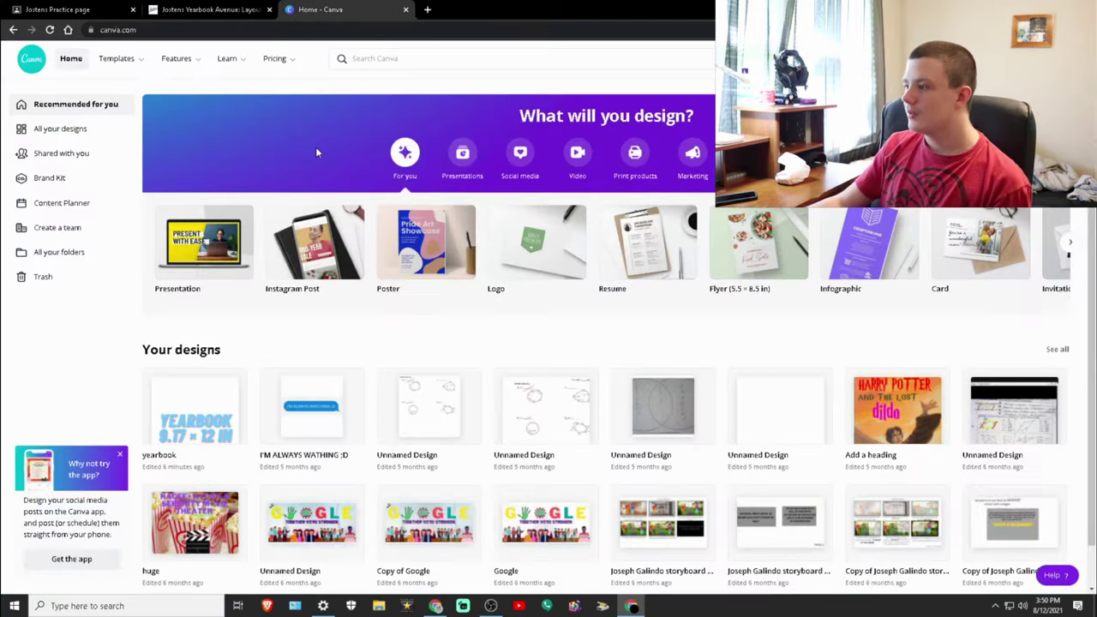
pyautogui.click(223, 439)
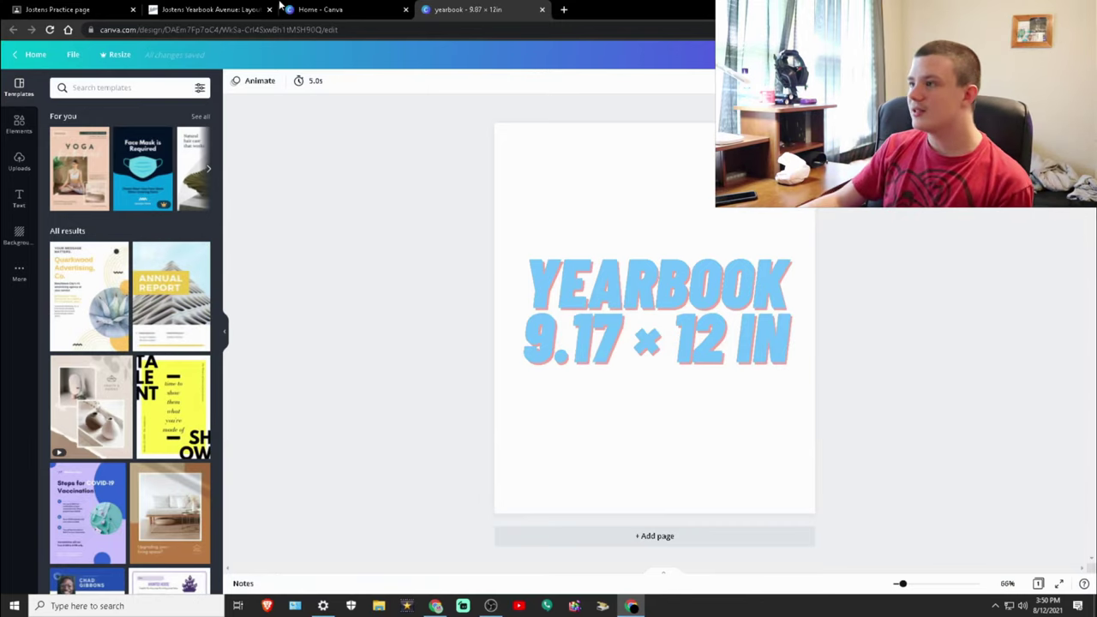
pyautogui.click(317, 9)
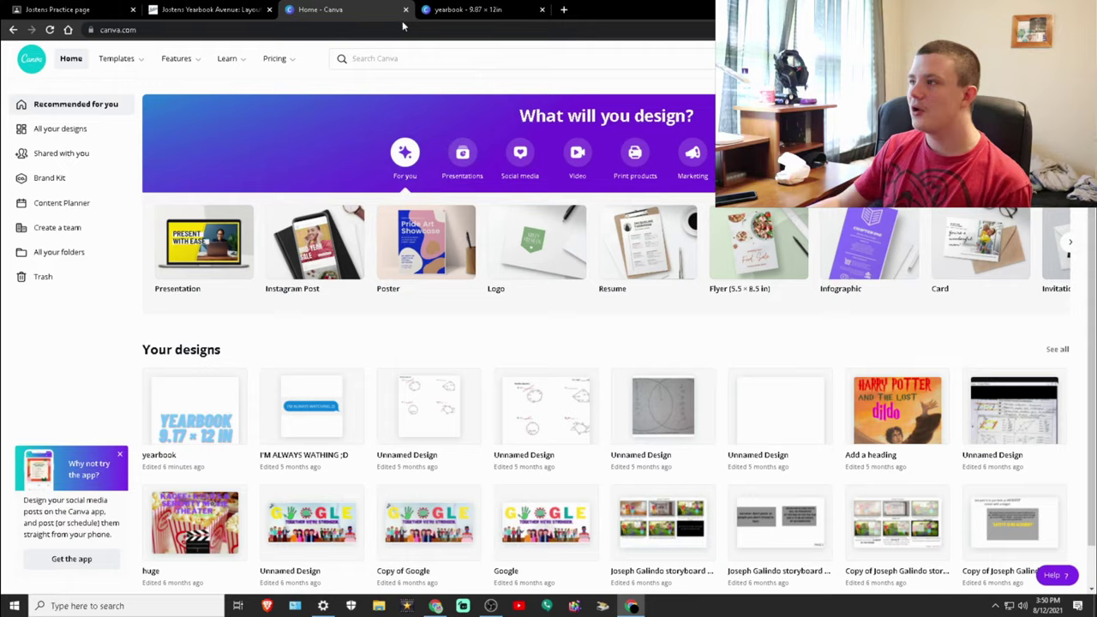
pyautogui.click(406, 9)
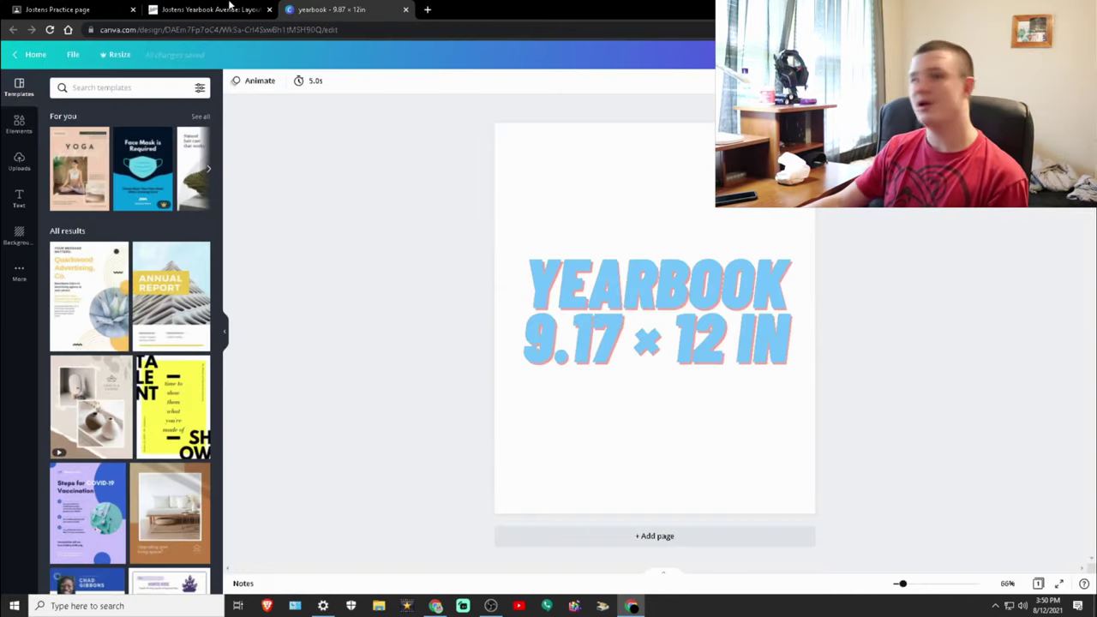
# Step: Compare the Yearbook Avenue layout with the Canva yearbook design, ending on the layout
pyautogui.click(229, 9)
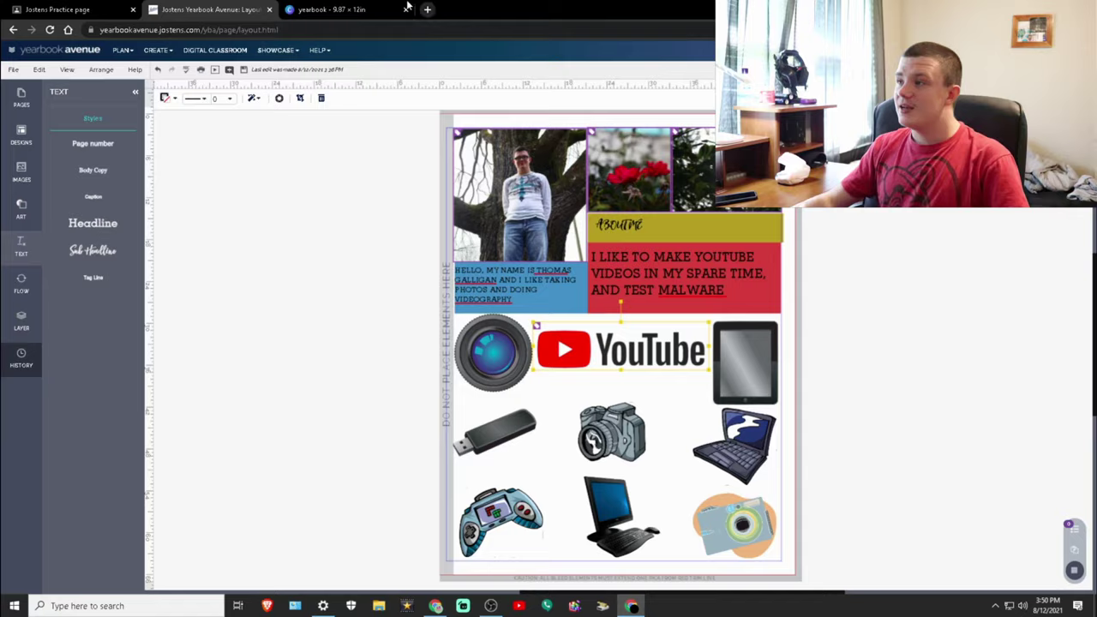
pyautogui.click(360, 9)
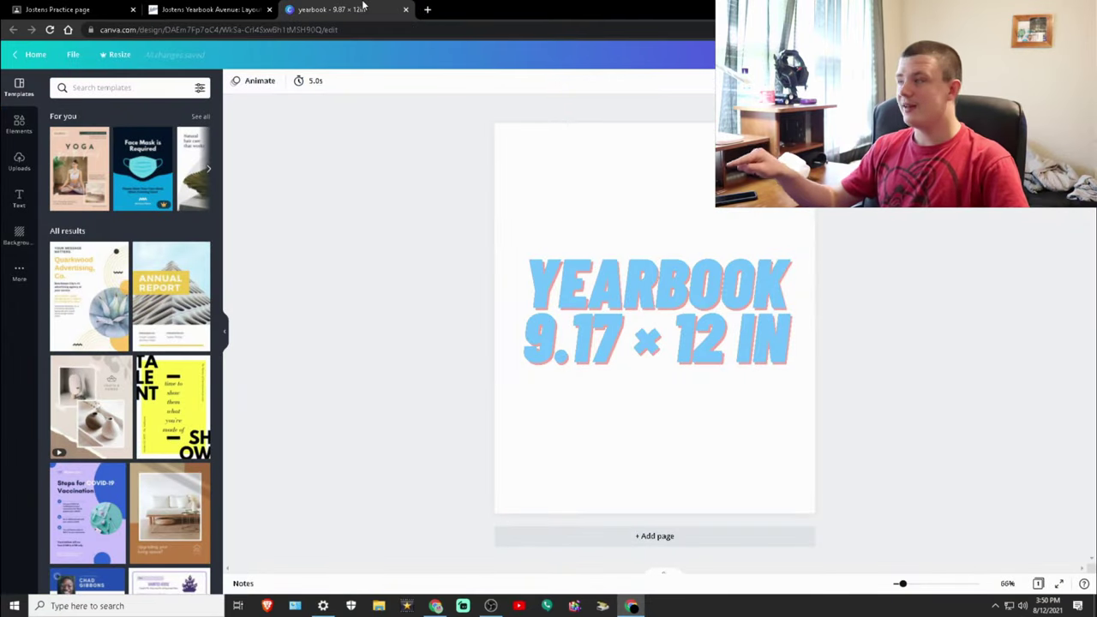
pyautogui.click(210, 9)
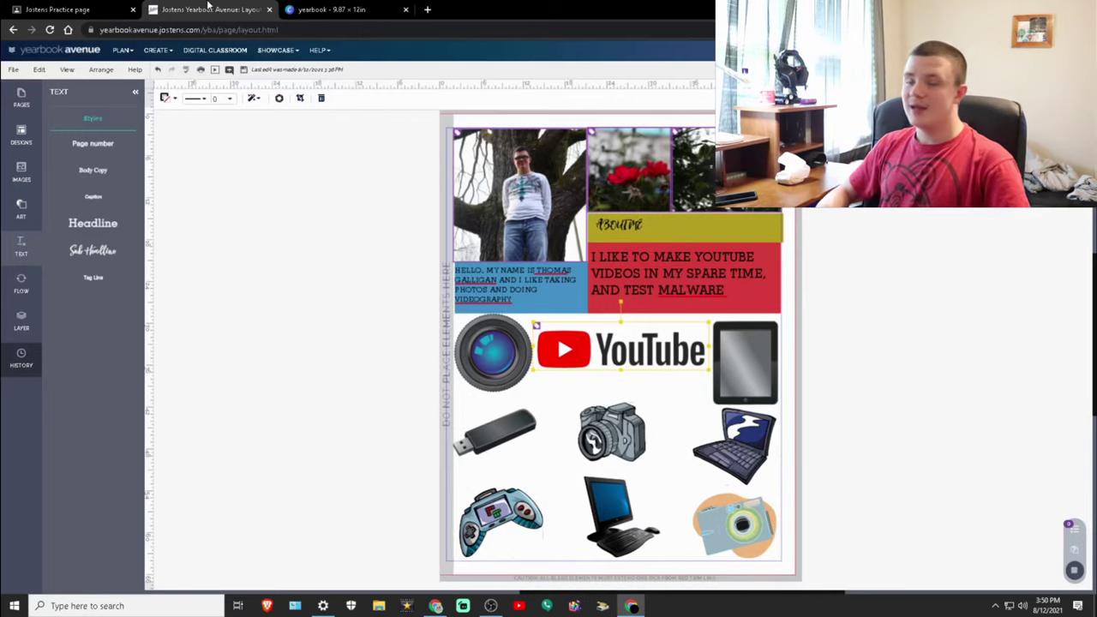
pyautogui.click(364, 7)
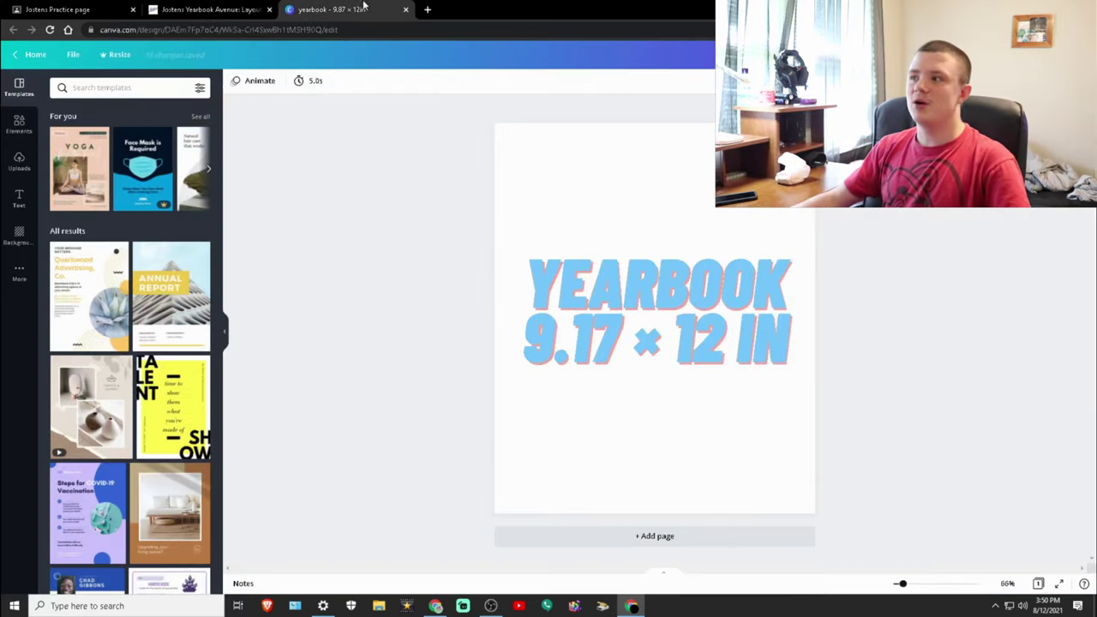
pyautogui.click(193, 7)
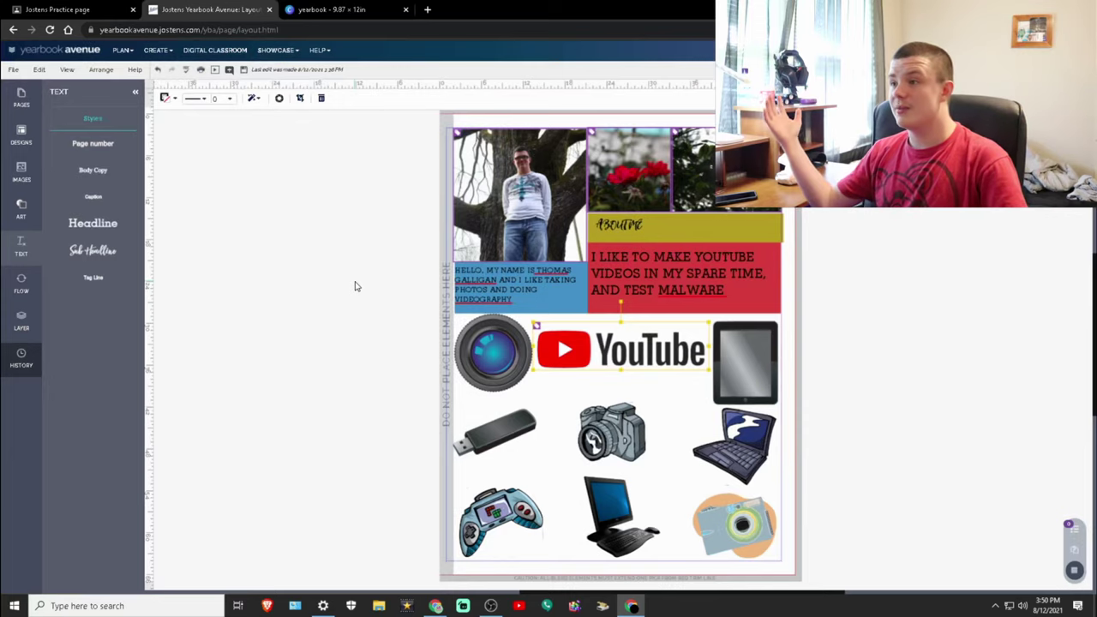
pyautogui.scroll(1, 365, 489)
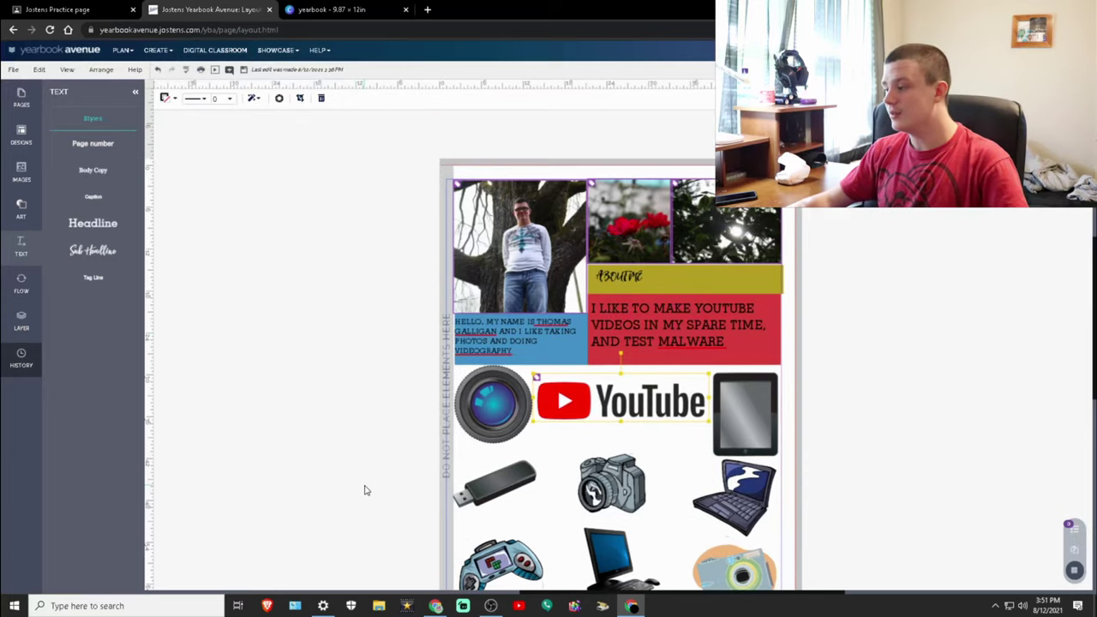
pyautogui.click(359, 472)
pyautogui.scroll(-1, 359, 471)
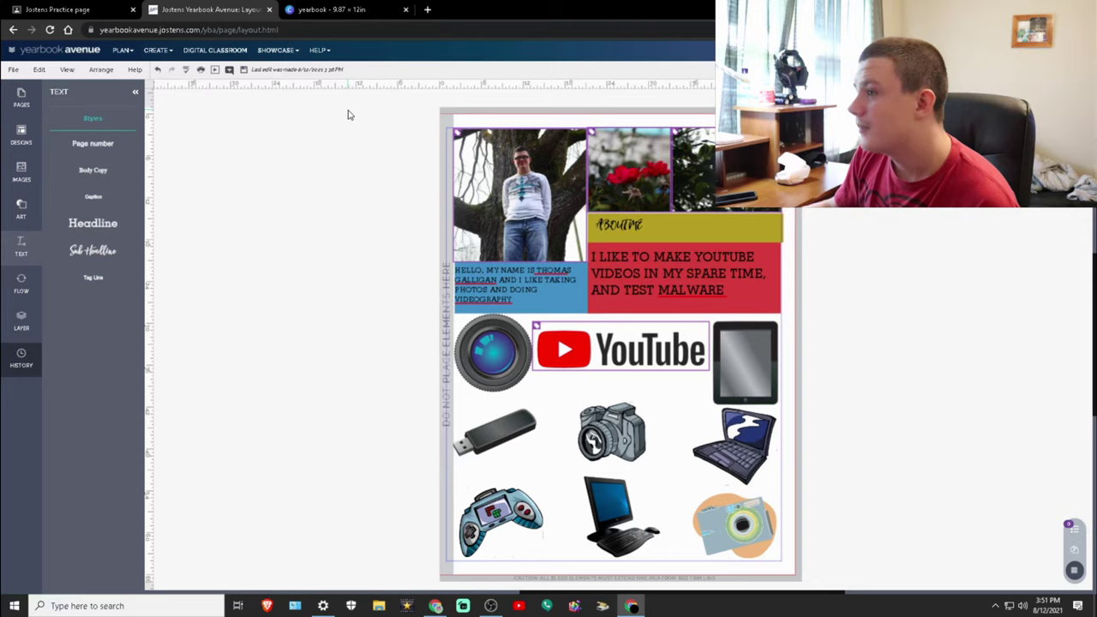
pyautogui.scroll(-1, 350, 113)
pyautogui.scroll(1, 348, 115)
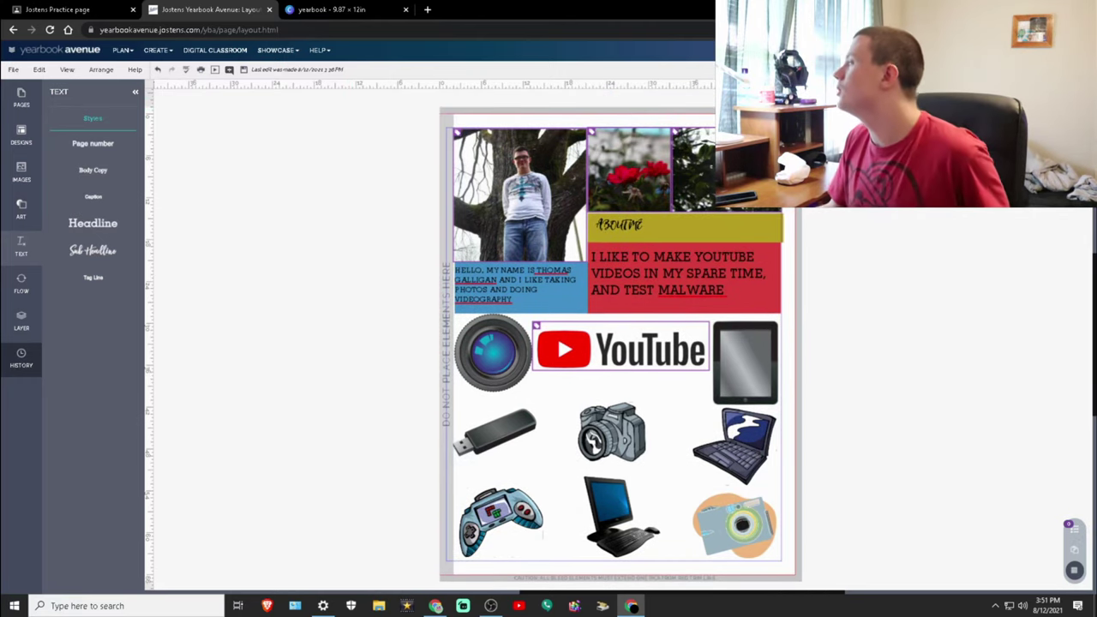
pyautogui.scroll(-1, 691, 135)
pyautogui.scroll(1, 691, 134)
pyautogui.scroll(-1, 691, 134)
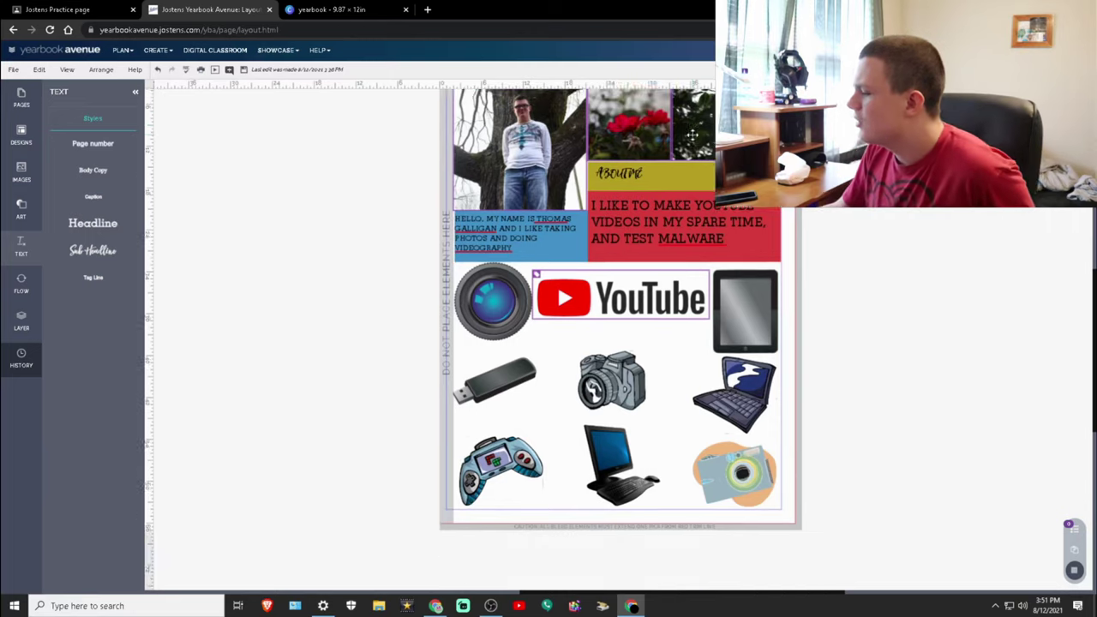
pyautogui.scroll(1, 692, 134)
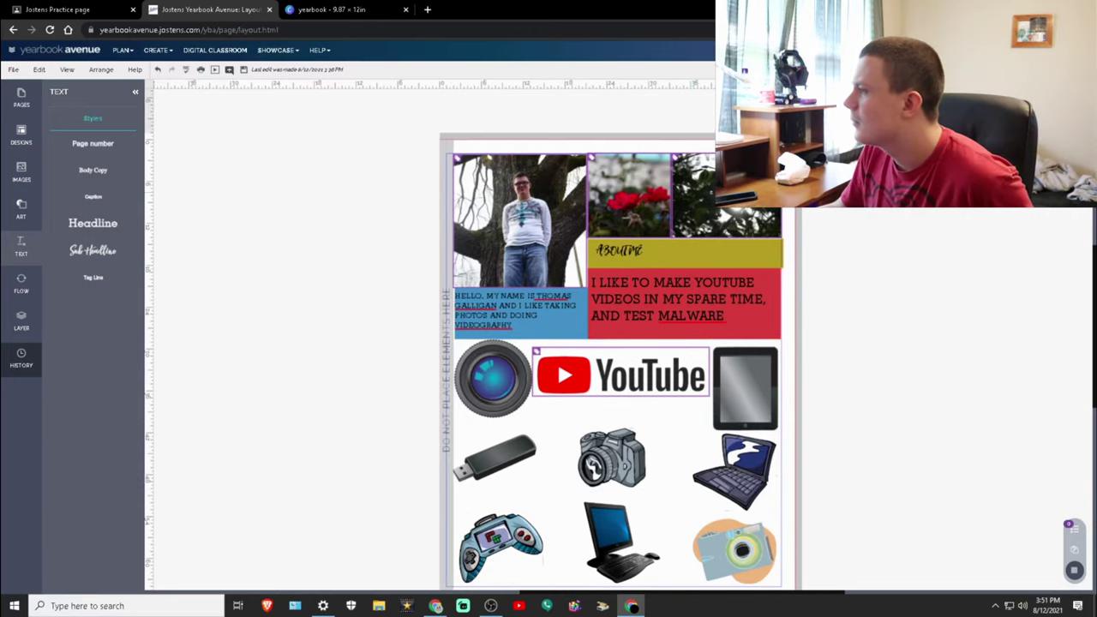
pyautogui.click(660, 254)
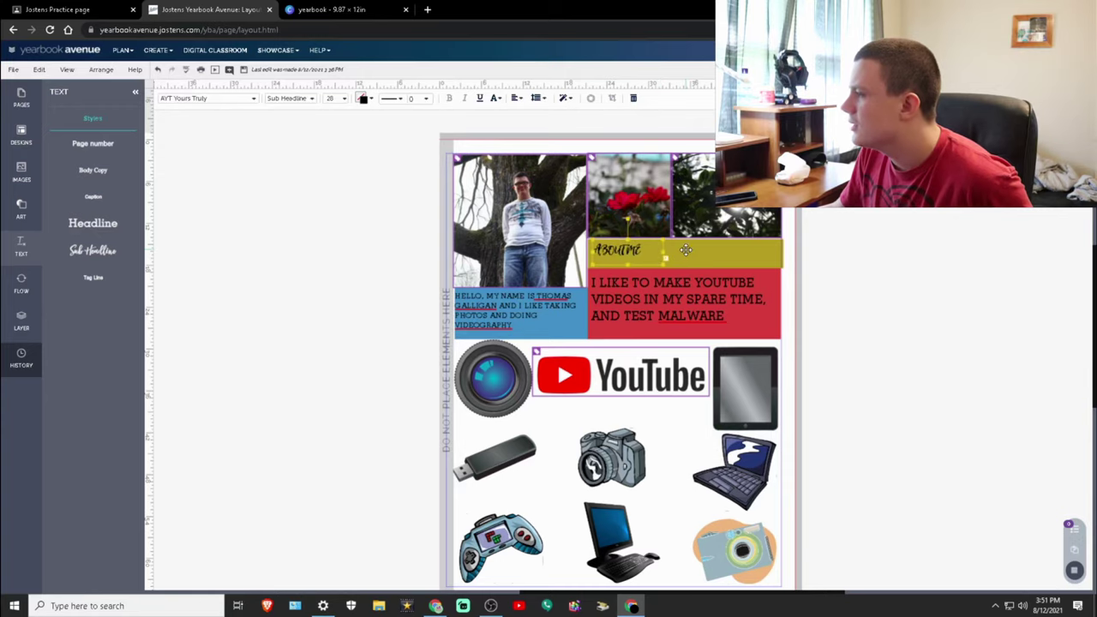
pyautogui.click(681, 250)
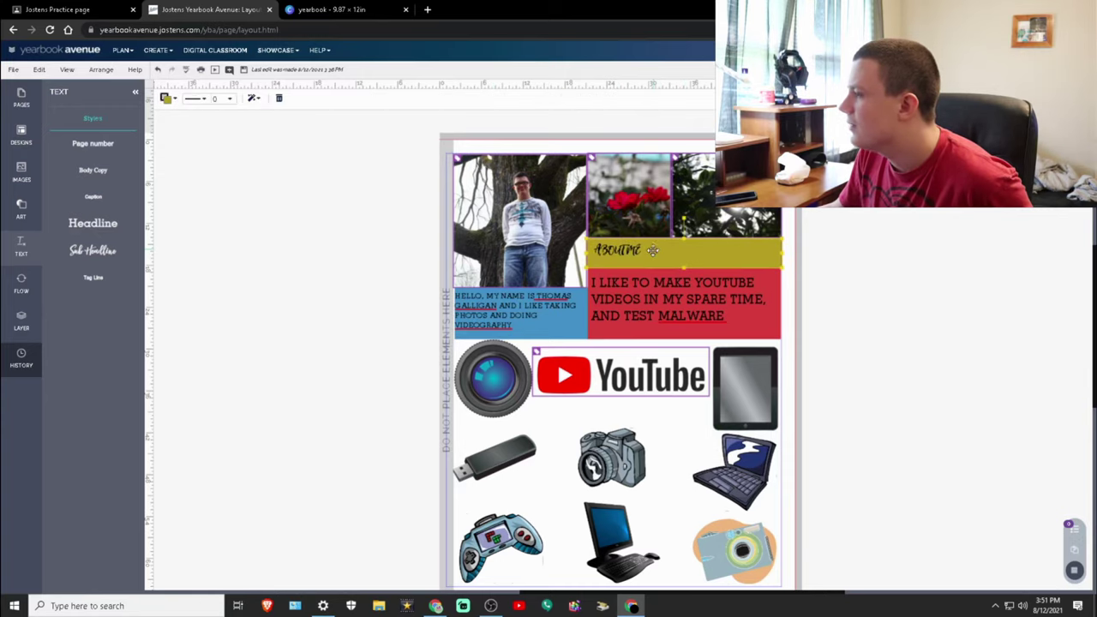
pyautogui.click(888, 223)
pyautogui.click(633, 331)
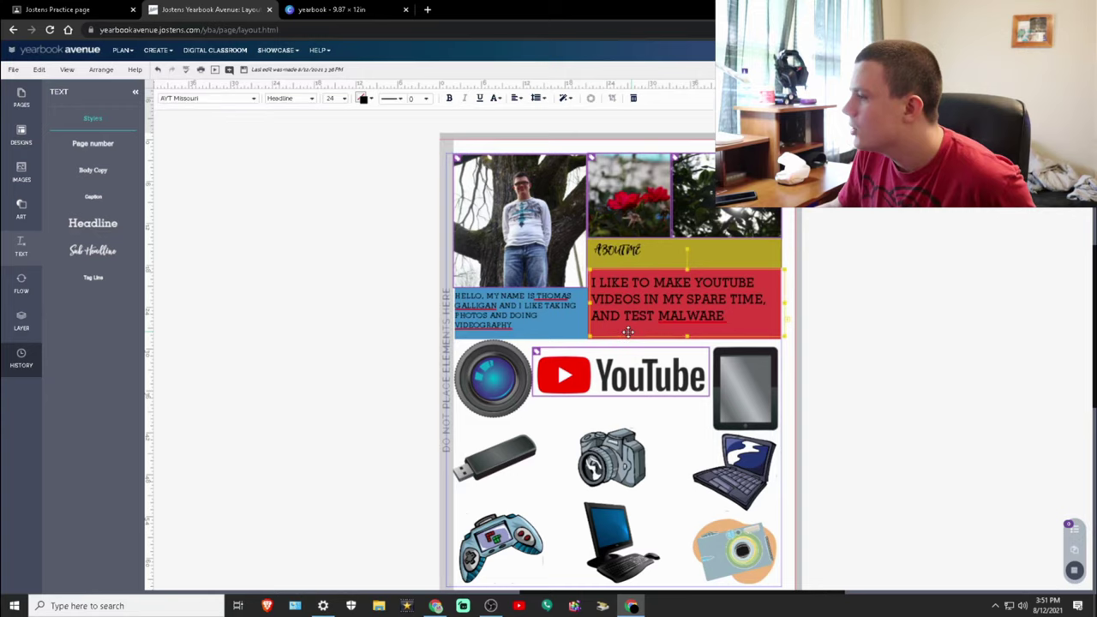
pyautogui.click(808, 284)
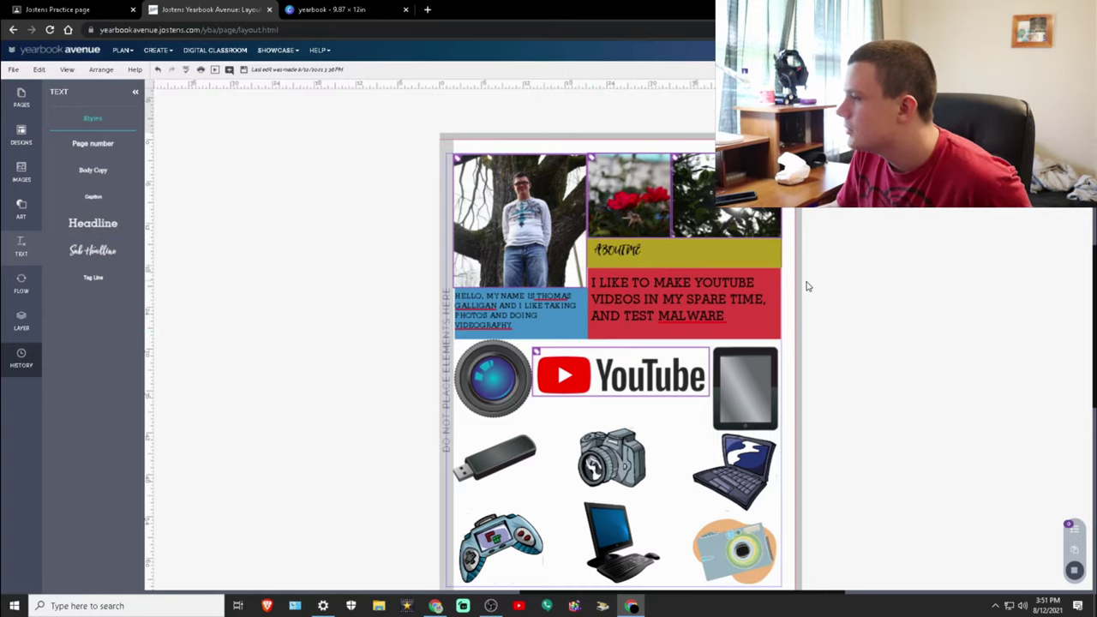
# Step: In the Canva design, nudge the YEARBOOK title and browse the Elements, Uploads and Text panels
pyautogui.hotkey('ctrl', 'Tab')
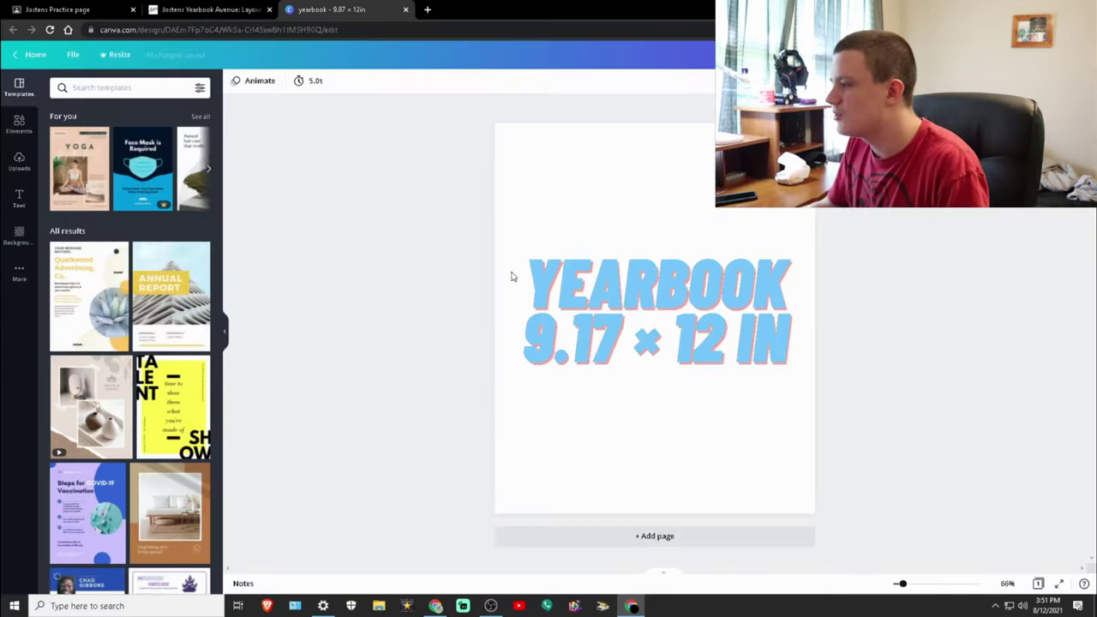
pyautogui.moveTo(638, 312); pyautogui.dragTo(658, 326)
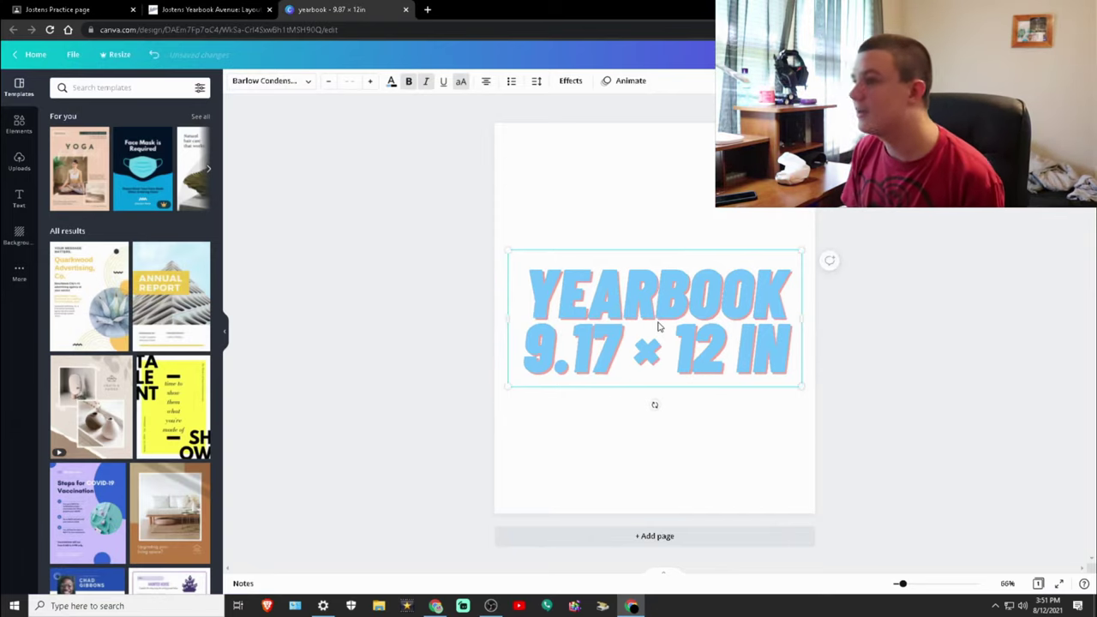
pyautogui.click(19, 124)
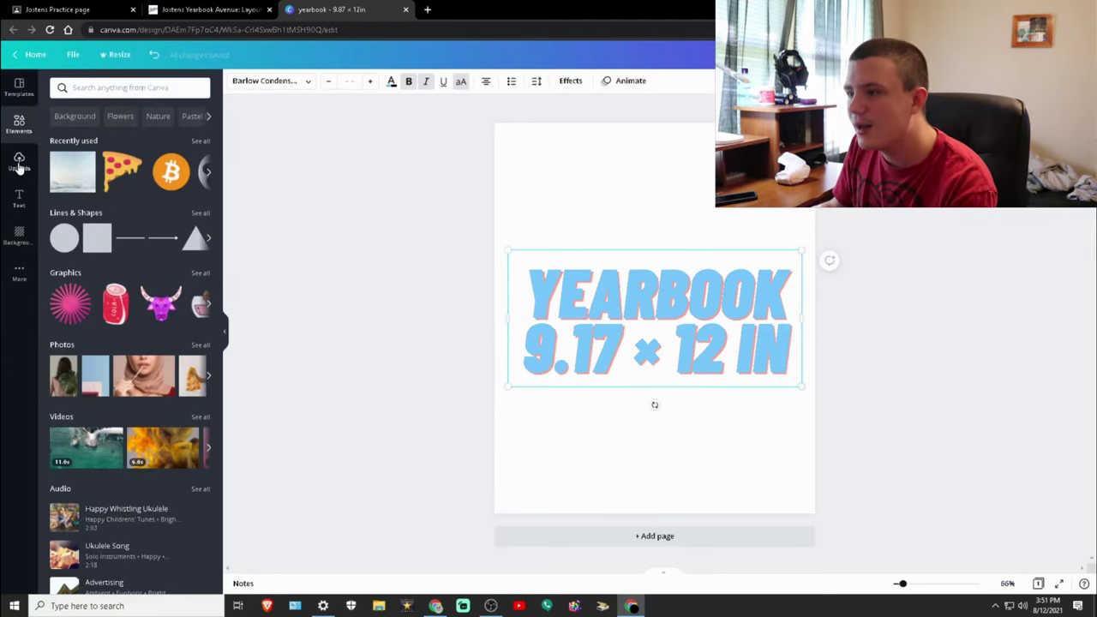
pyautogui.click(19, 163)
pyautogui.click(25, 206)
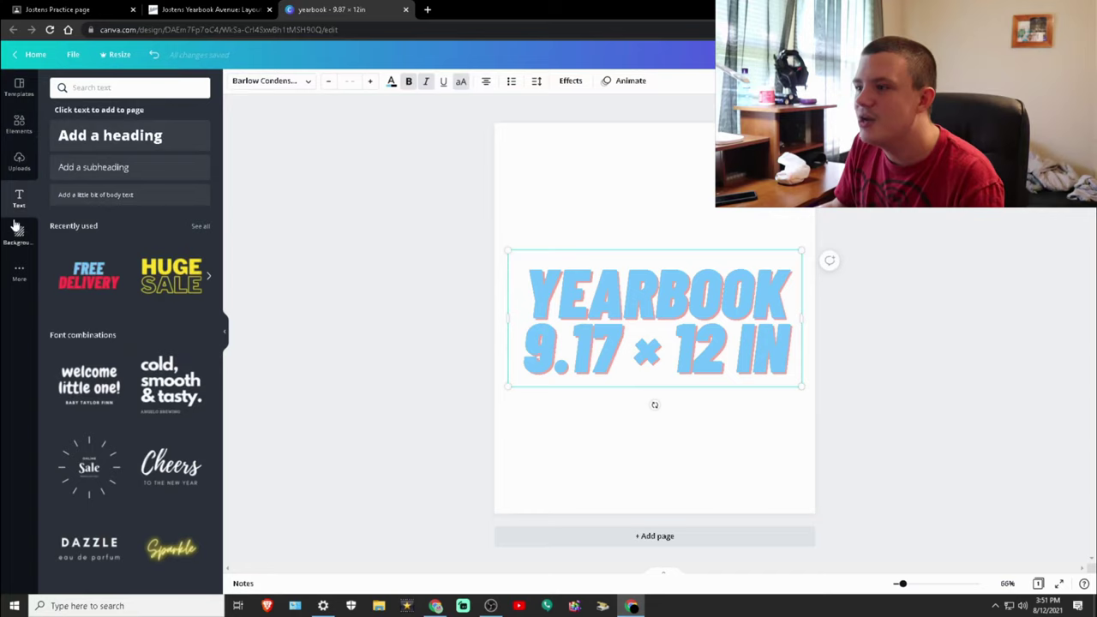
# Step: Browse Backgrounds and More, open the QR Code generator, then return to the Yearbook Avenue layout
pyautogui.scroll(-5, 107, 287)
pyautogui.click(12, 240)
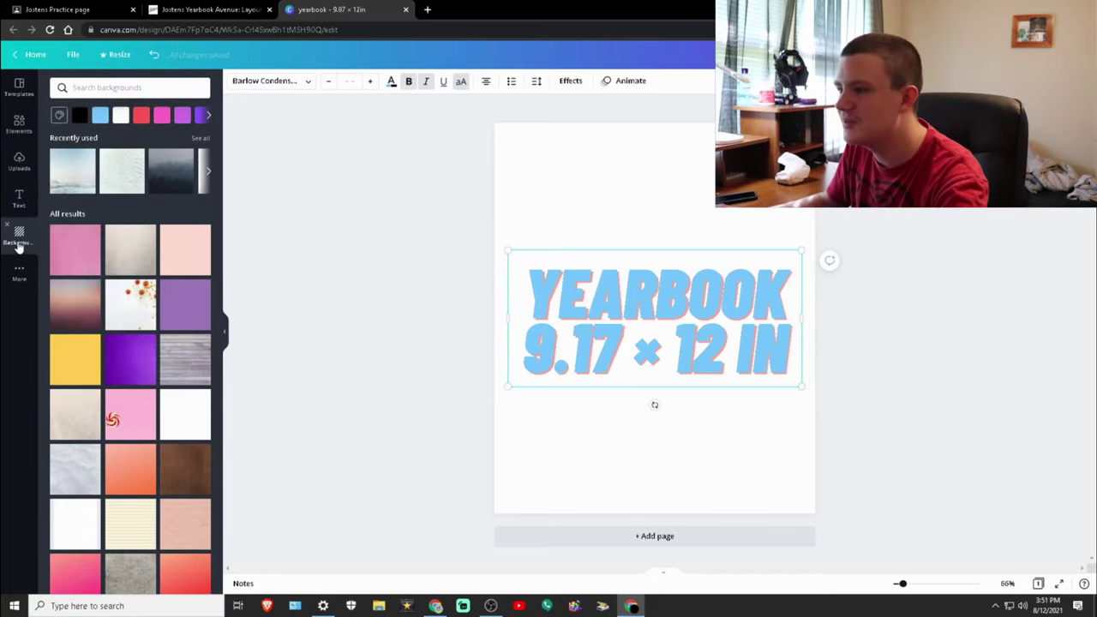
pyautogui.scroll(-5, 169, 244)
pyautogui.scroll(-5, 169, 244)
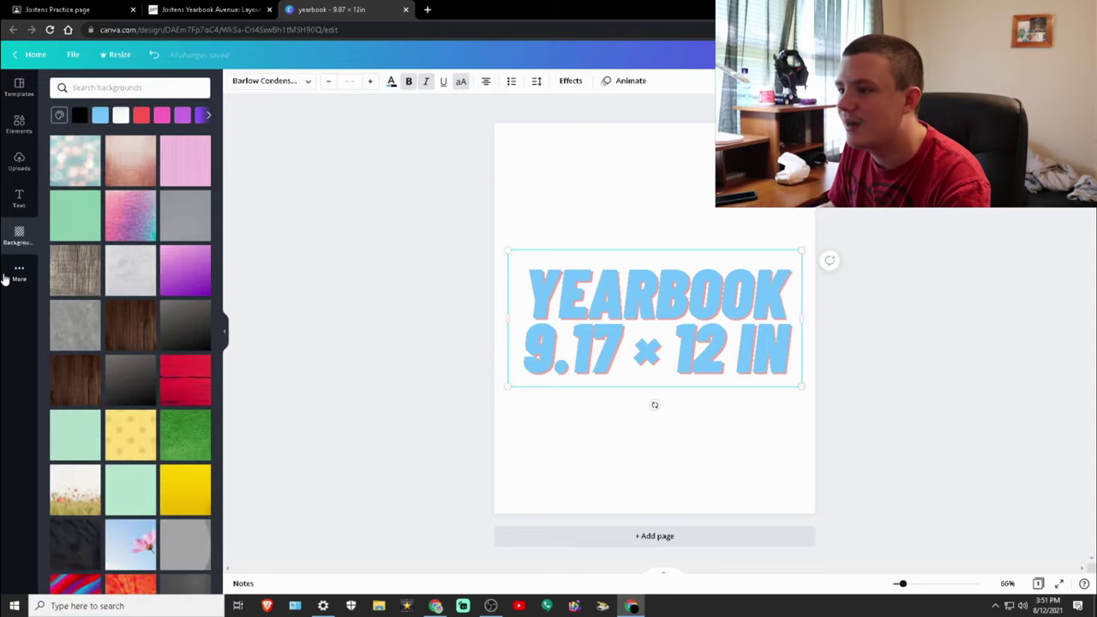
pyautogui.click(19, 273)
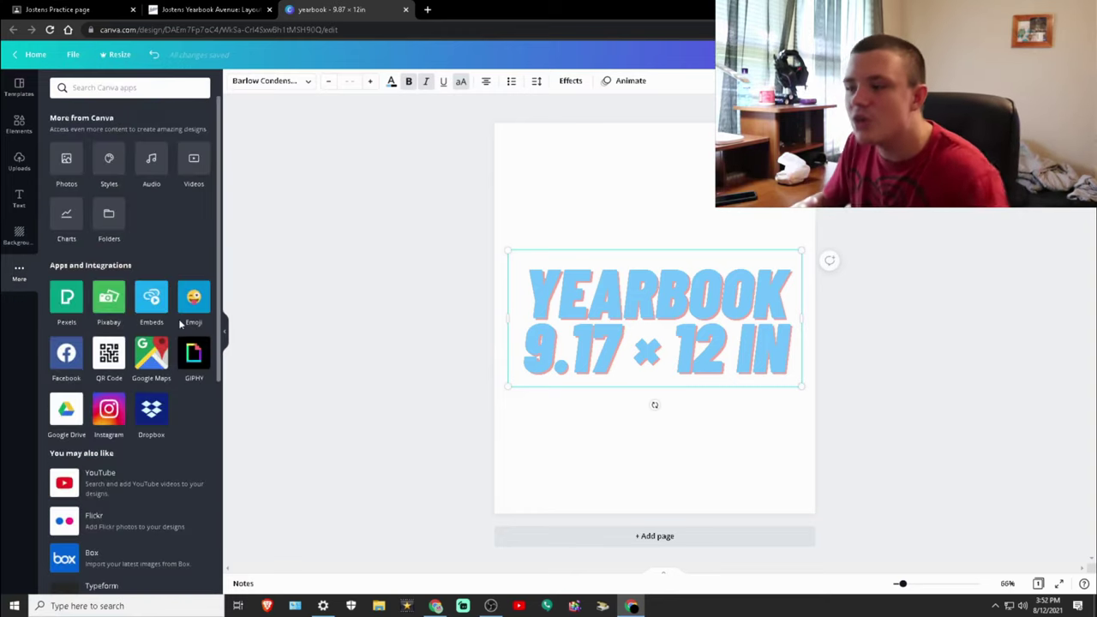
pyautogui.click(124, 347)
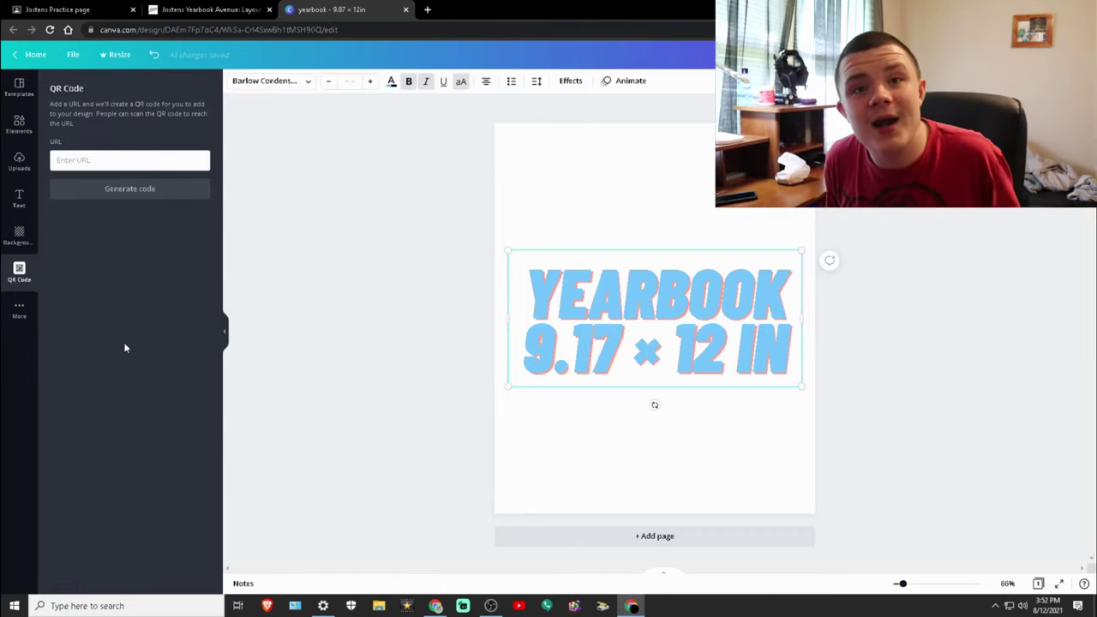
pyautogui.click(175, 8)
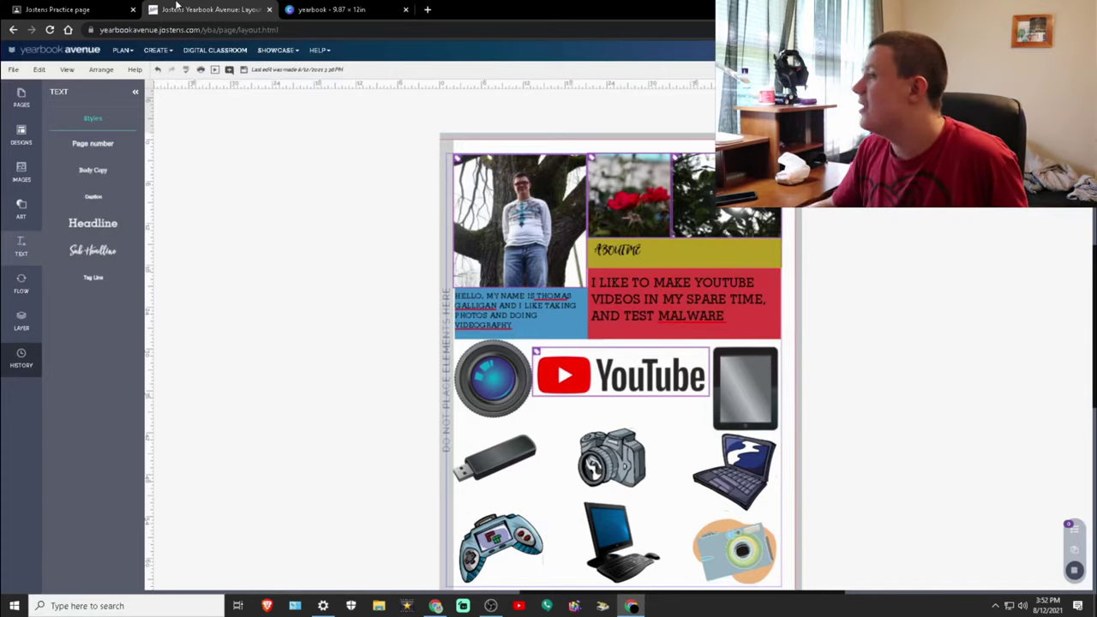
# Step: Open the Yearbook Avenue dashboard in a new tab, check the Google Classroom brief, then return to the layout
pyautogui.scroll(-1, 193, 109)
pyautogui.click(68, 49)
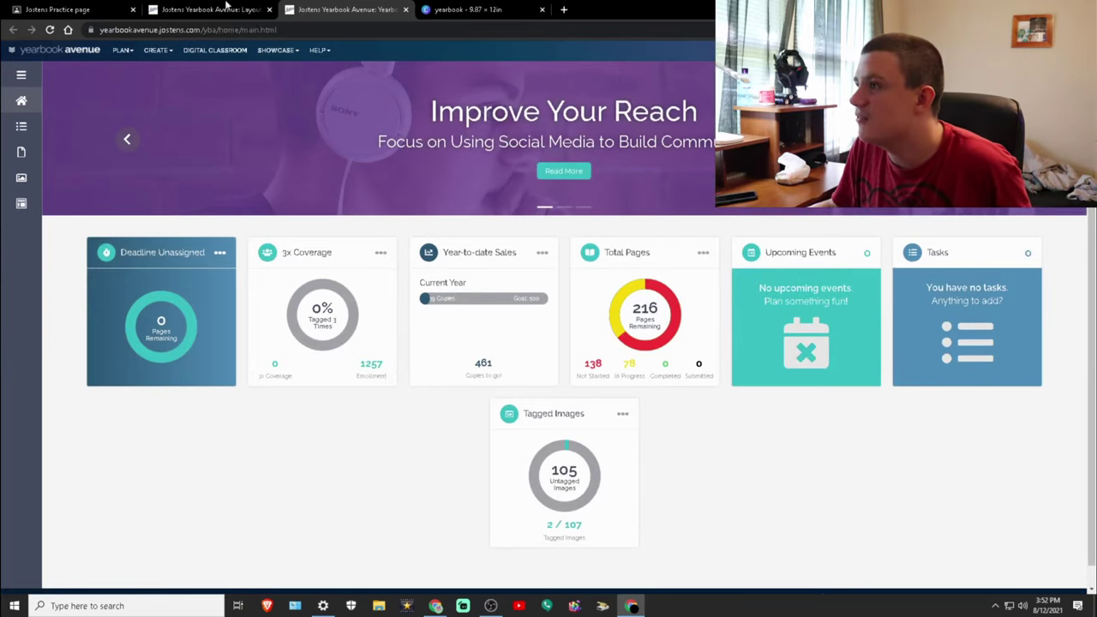
pyautogui.click(227, 8)
pyautogui.scroll(-2, 193, 182)
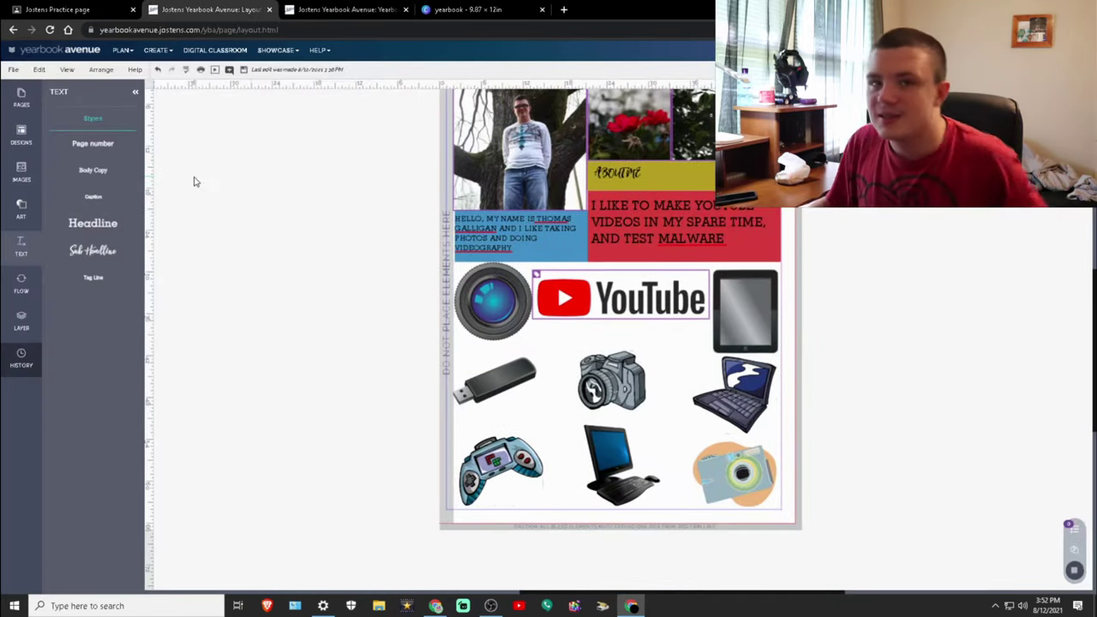
pyautogui.click(64, 6)
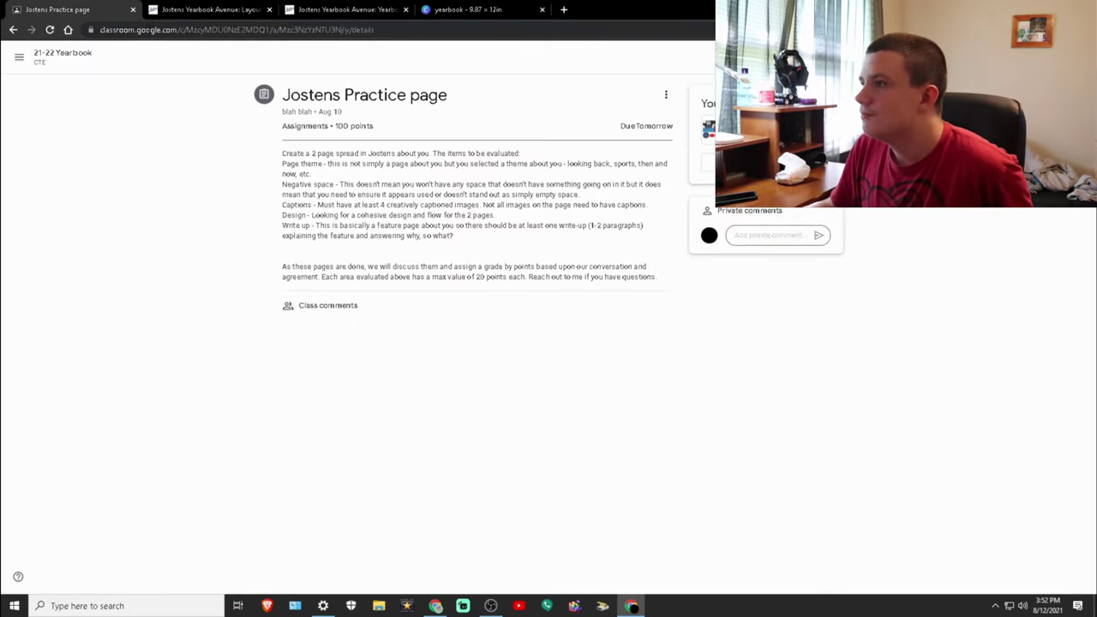
pyautogui.click(215, 7)
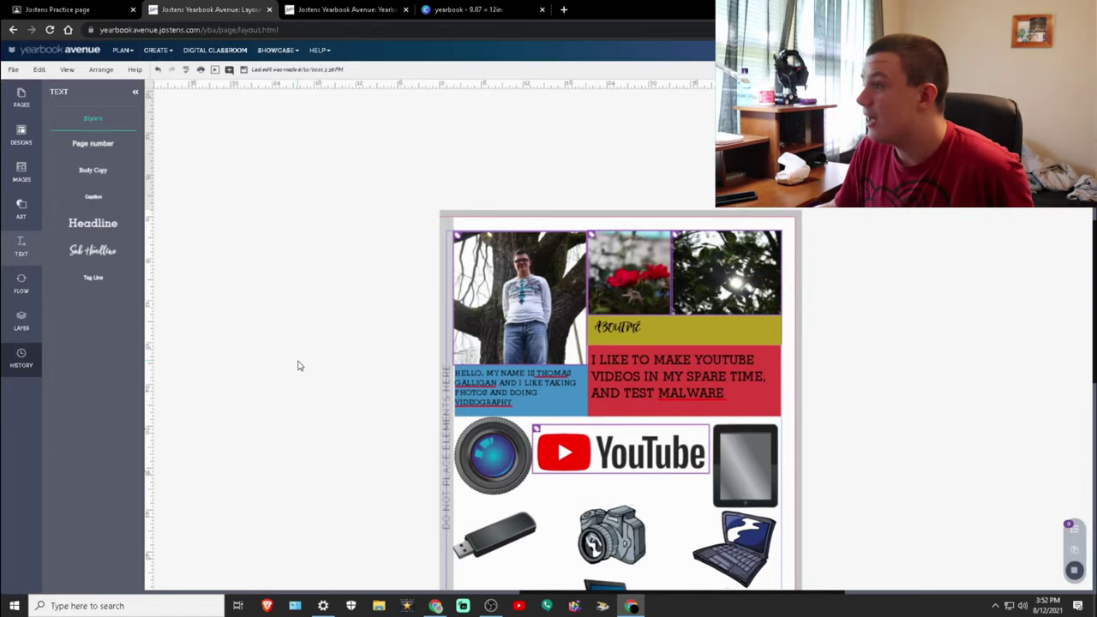
# Step: Scroll through the finished About Me page, then switch to the Canva 'yearbook - 9.87 x 12in' tab
pyautogui.scroll(3, 298, 360)
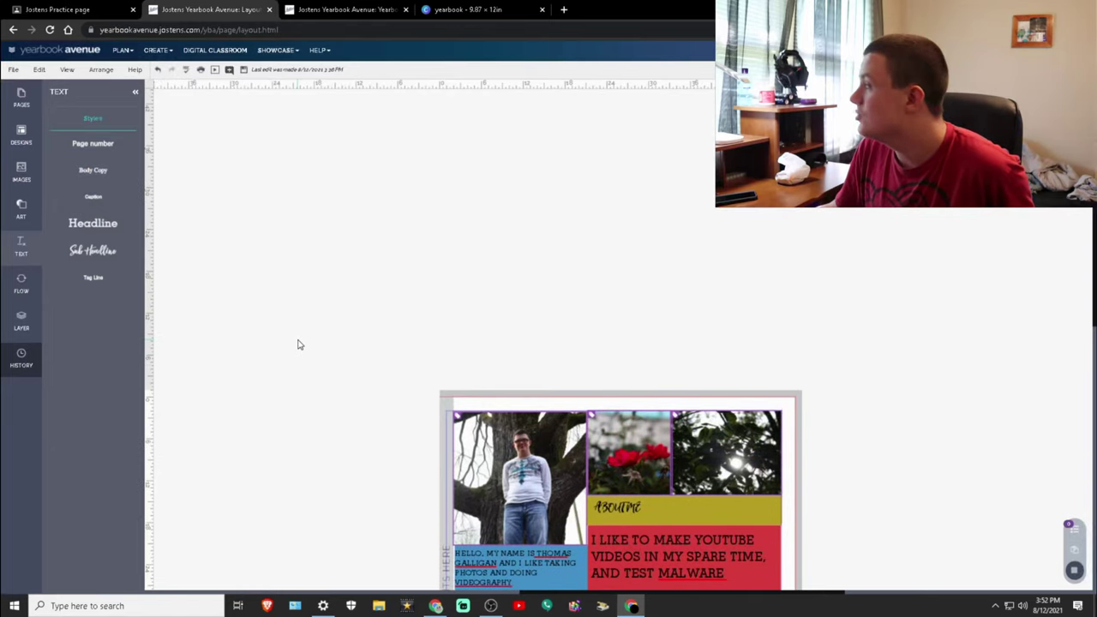
pyautogui.scroll(-4, 298, 345)
pyautogui.scroll(1, 297, 311)
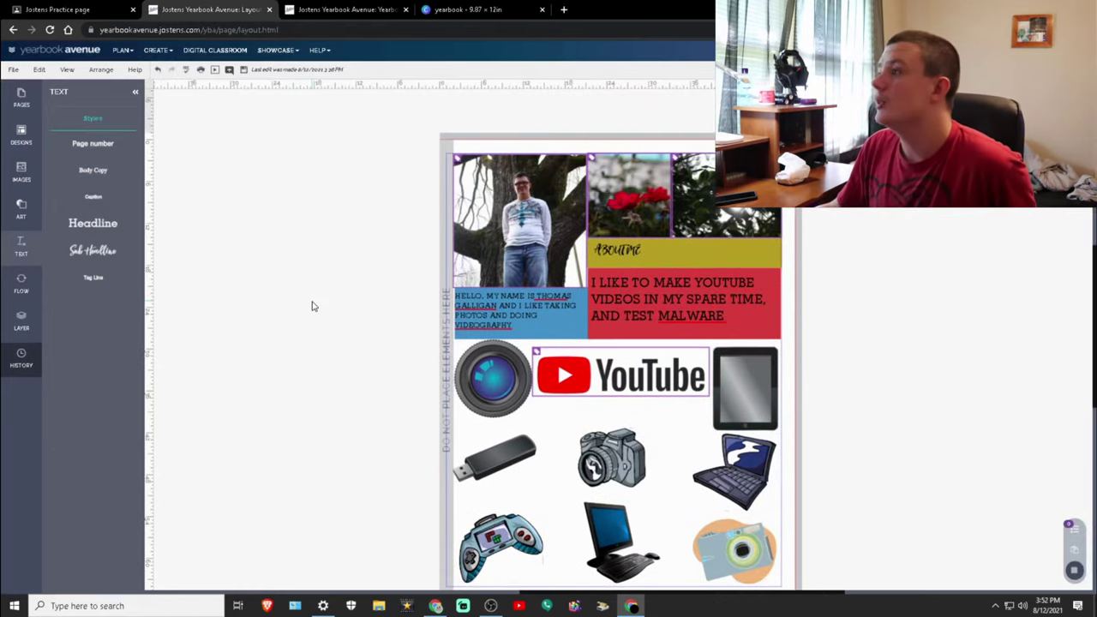
pyautogui.scroll(-1, 314, 300)
pyautogui.click(530, 7)
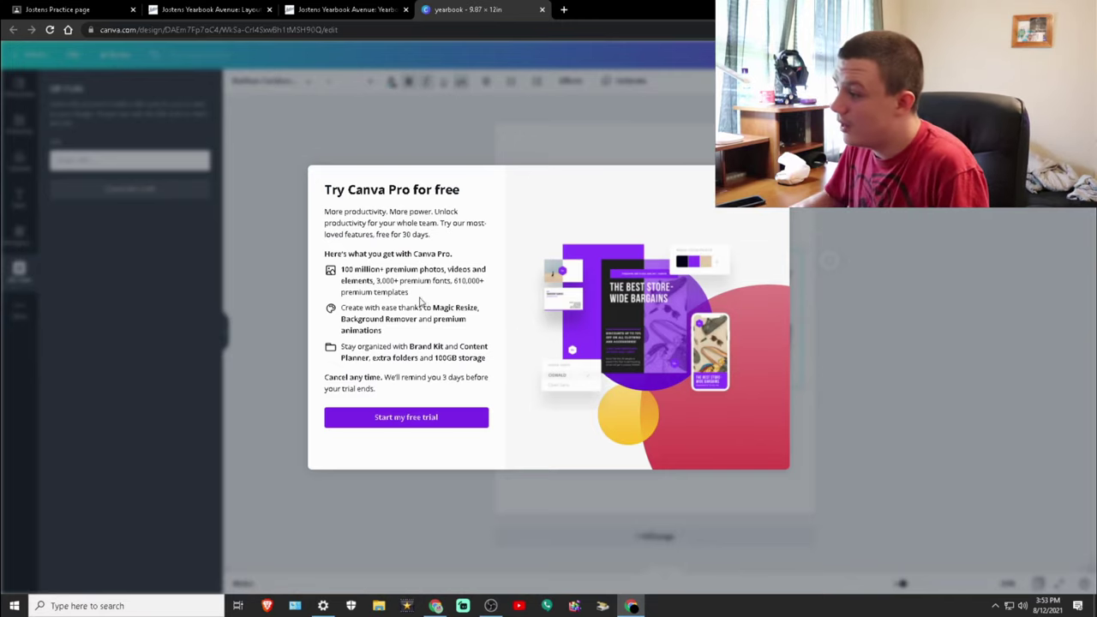
# Step: Close the Canva Pro offer and try wider letter spacing on the YEARBOOK title, resetting it to 0
pyautogui.click(773, 181)
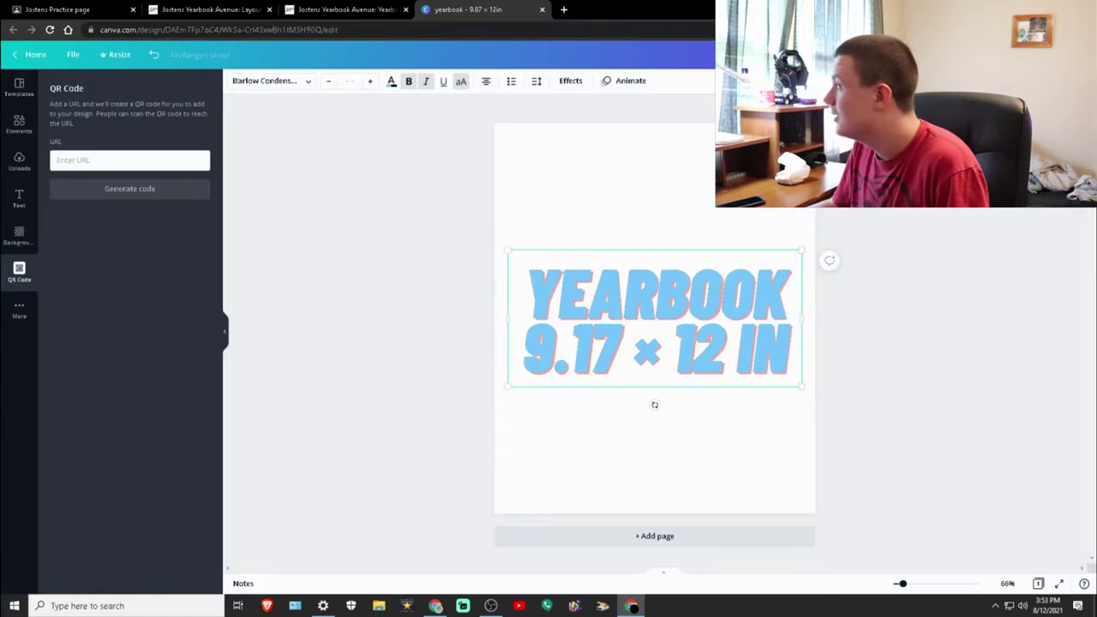
pyautogui.doubleClick(634, 322)
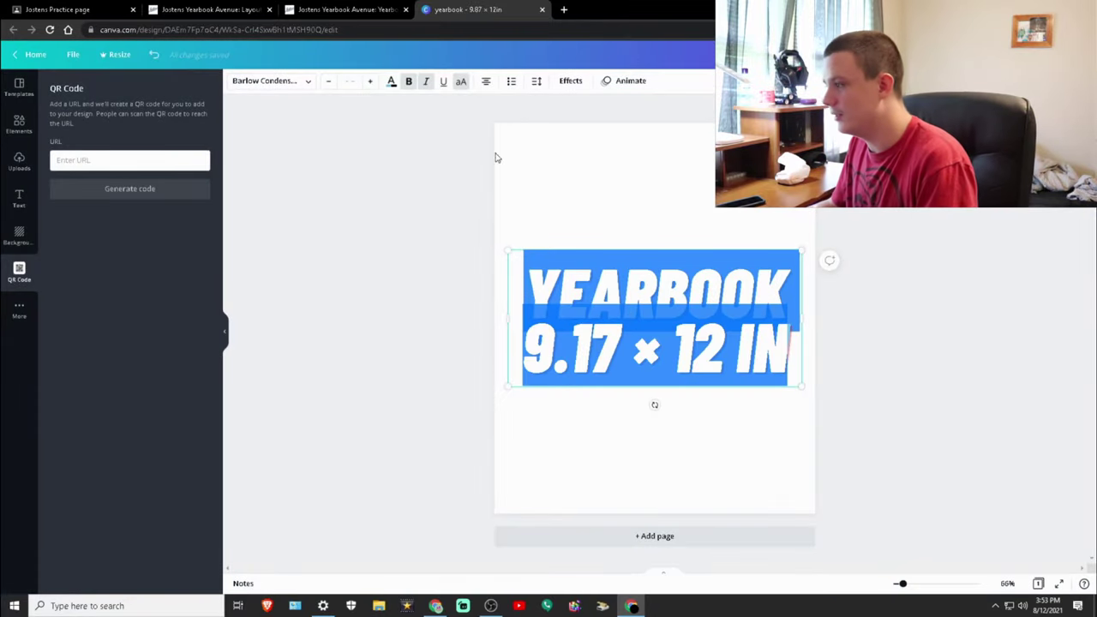
pyautogui.click(535, 81)
pyautogui.moveTo(611, 123)
pyautogui.mouseDown()
pyautogui.moveTo(624, 126)
pyautogui.moveTo(615, 124)
pyautogui.mouseUp()
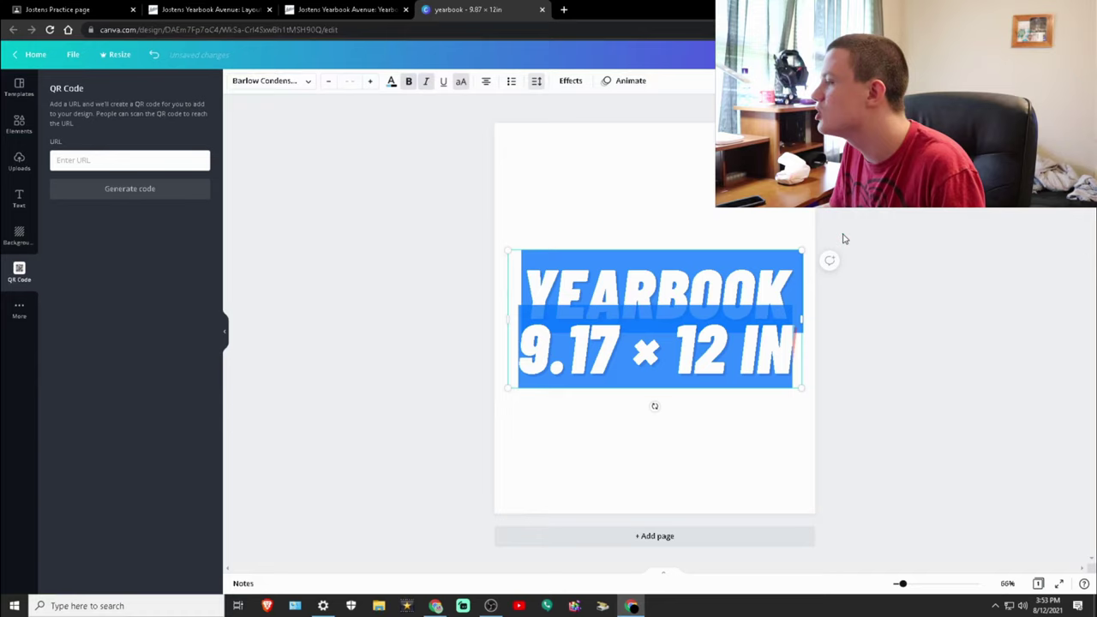
pyautogui.click(848, 283)
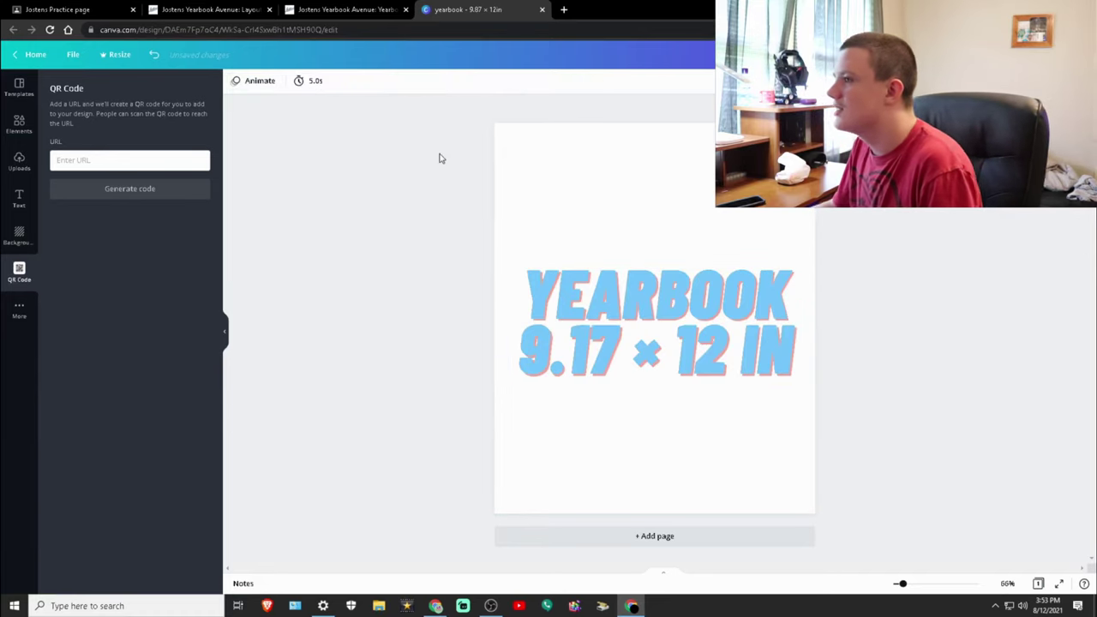
pyautogui.click(720, 289)
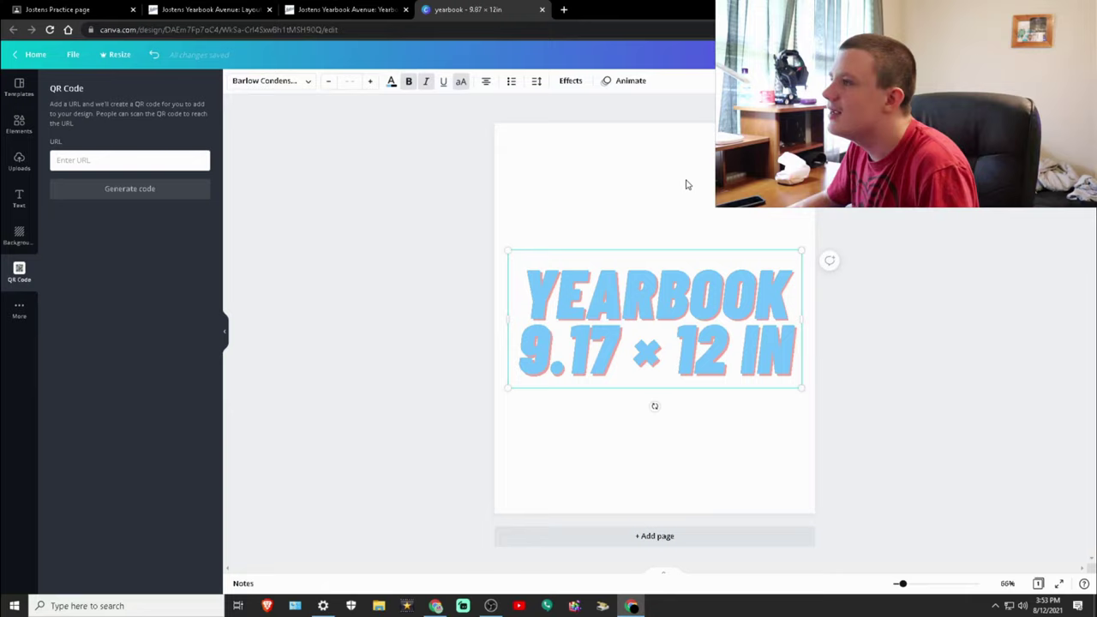
# Step: Close the Yearbook Avenue layout tab, confirming Leave in the 'Leave site?' dialog
pyautogui.click(343, 10)
pyautogui.click(212, 10)
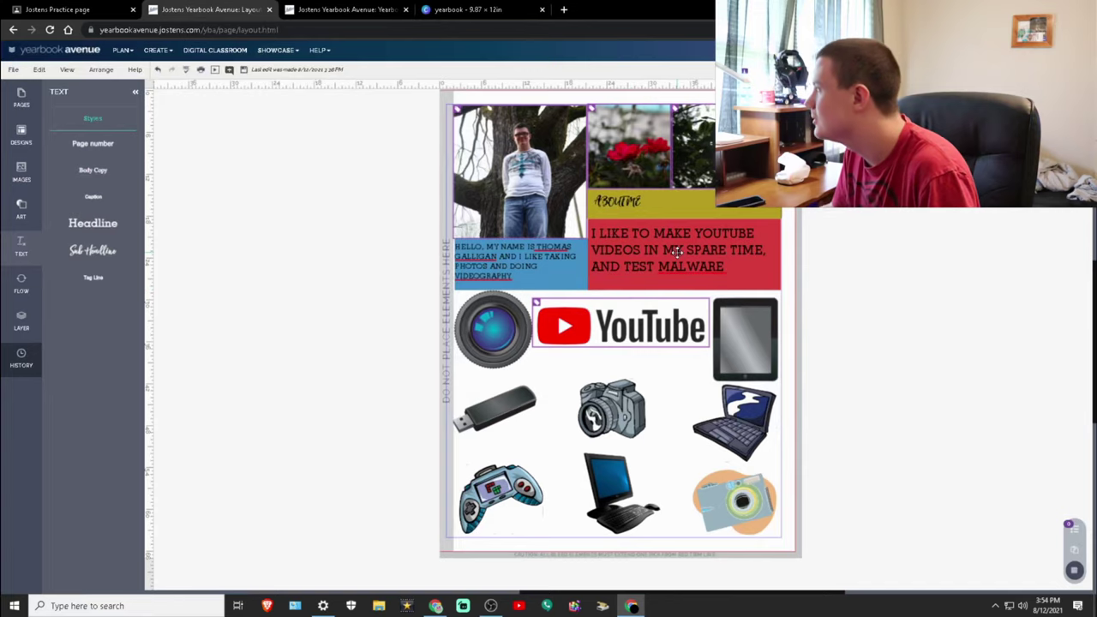
pyautogui.click(268, 10)
pyautogui.click(609, 96)
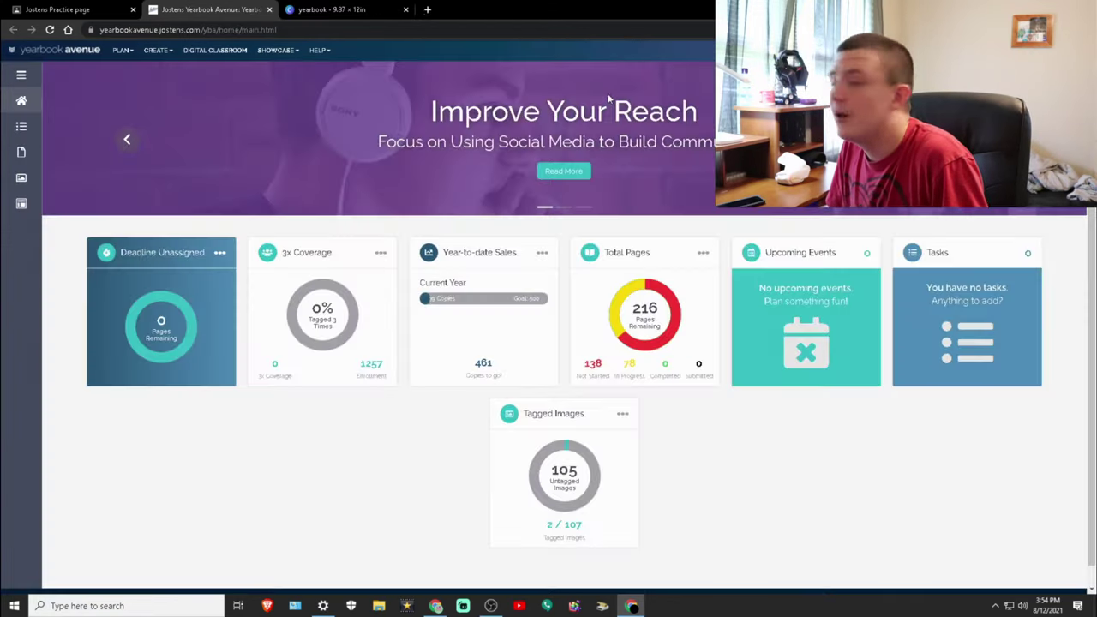
# Step: Switch between the Yearbook Avenue dashboard and the Canva yearbook design, ending on Canva
pyautogui.click(377, 7)
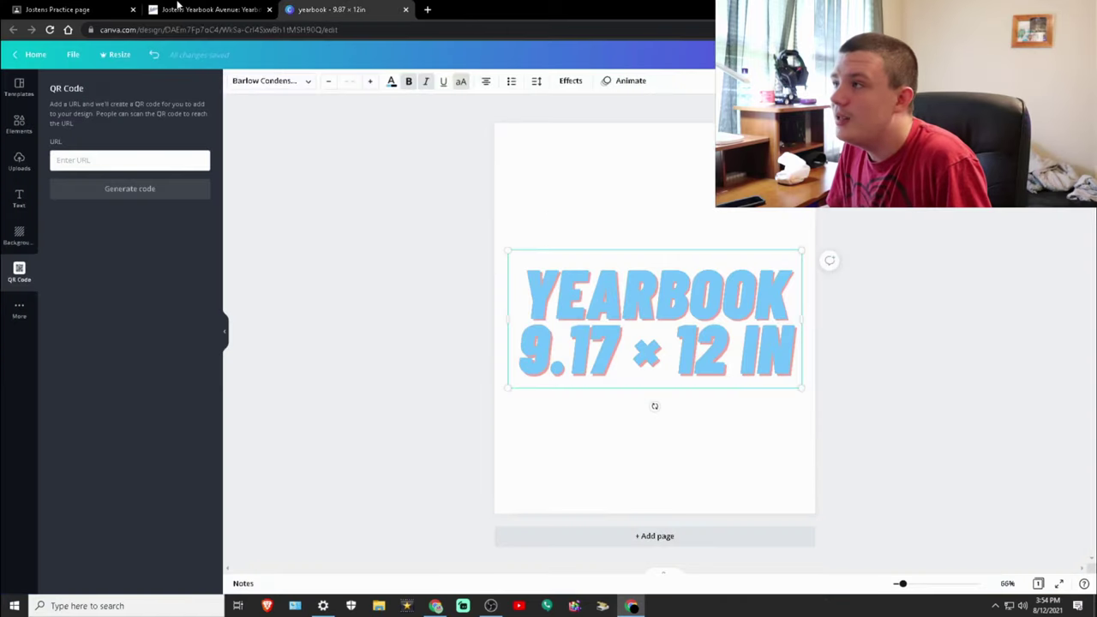
pyautogui.click(177, 7)
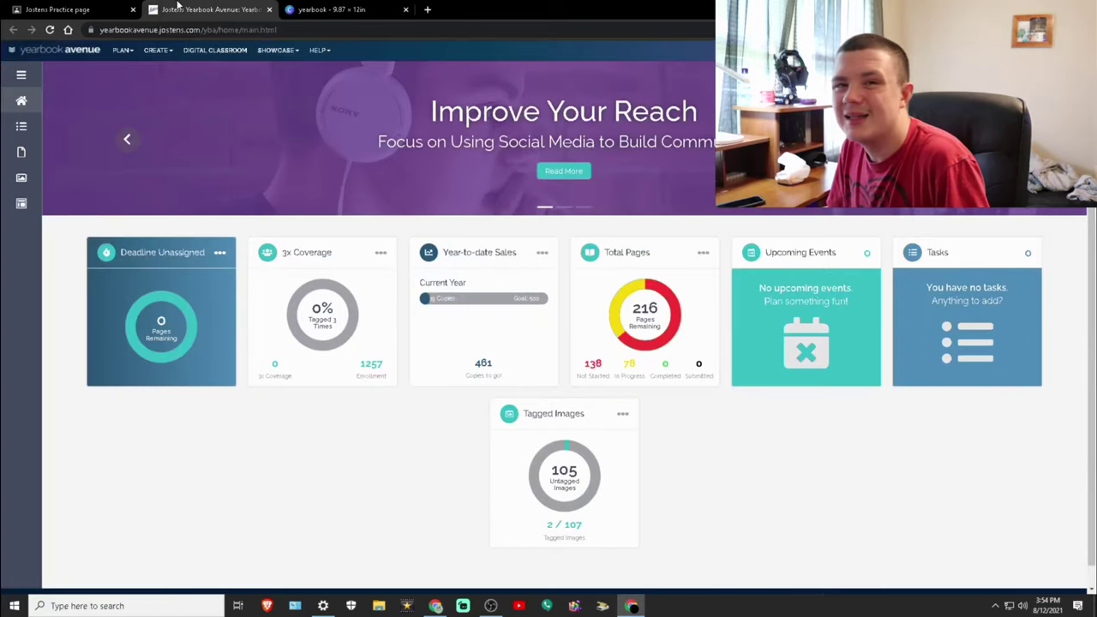
pyautogui.click(311, 7)
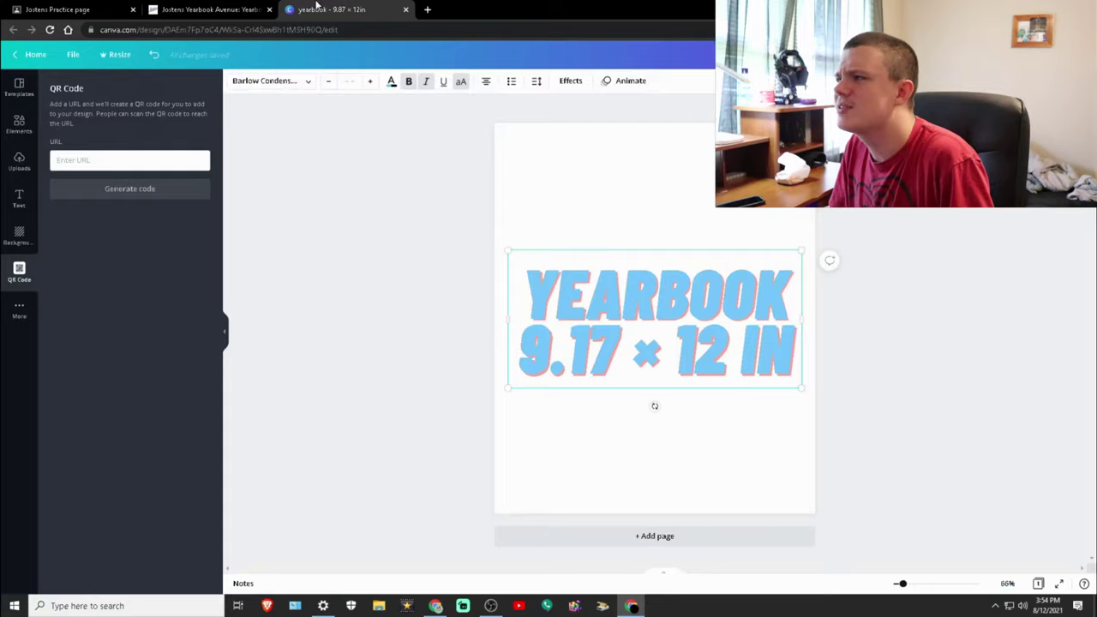
pyautogui.click(247, 7)
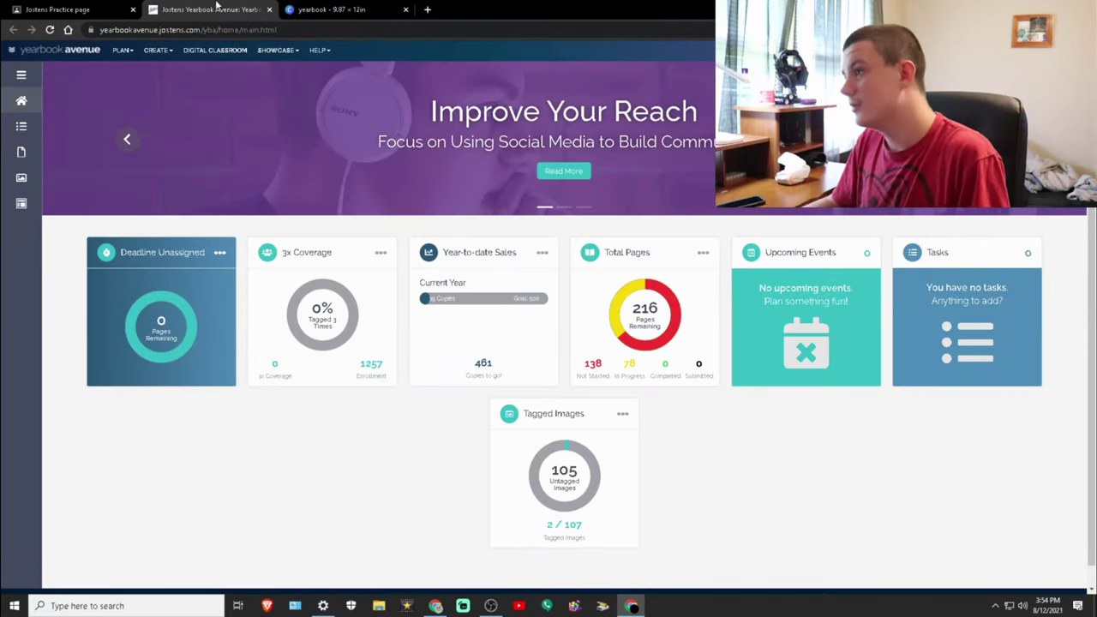
pyautogui.click(336, 8)
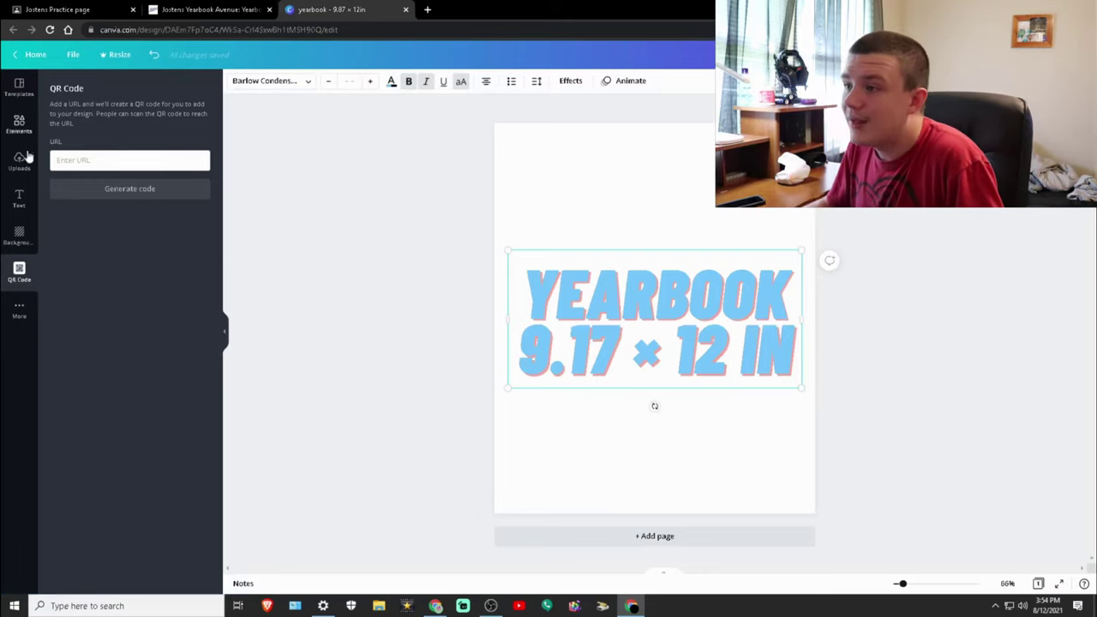
# Step: Browse Canva's Elements, Uploads, Text, Backgrounds, QR Code and More panels
pyautogui.click(18, 124)
pyautogui.click(10, 160)
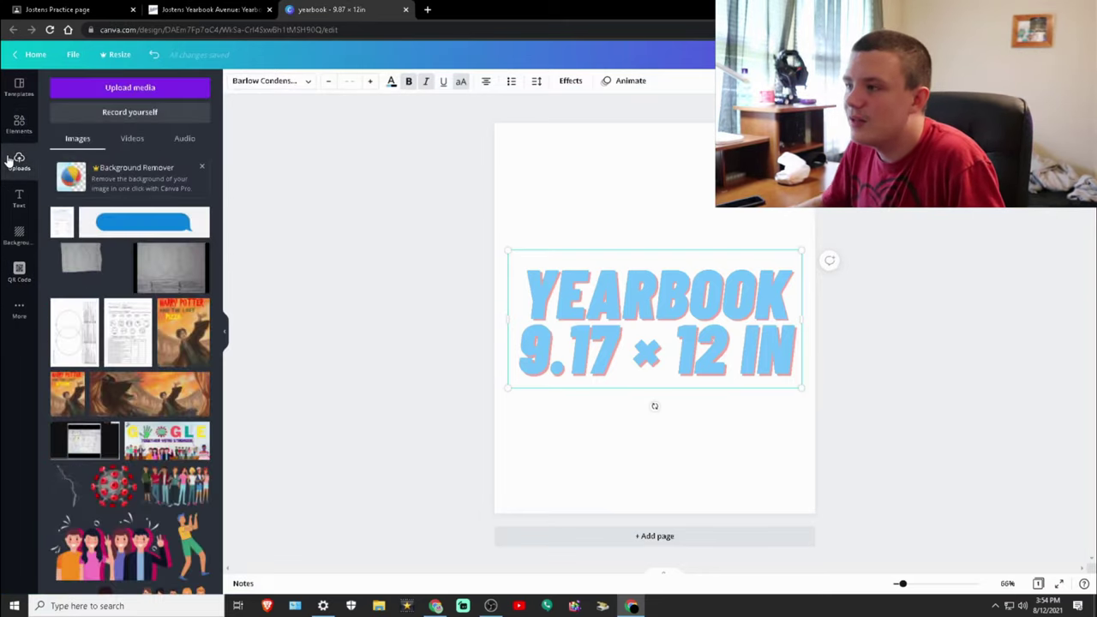
pyautogui.click(20, 199)
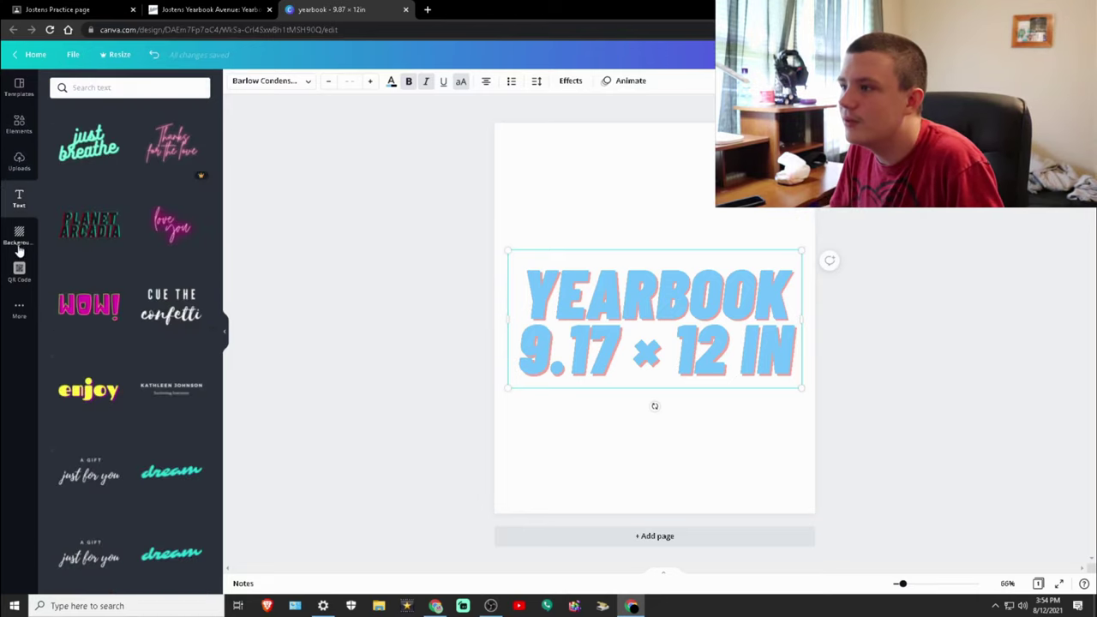
pyautogui.click(19, 238)
pyautogui.click(24, 285)
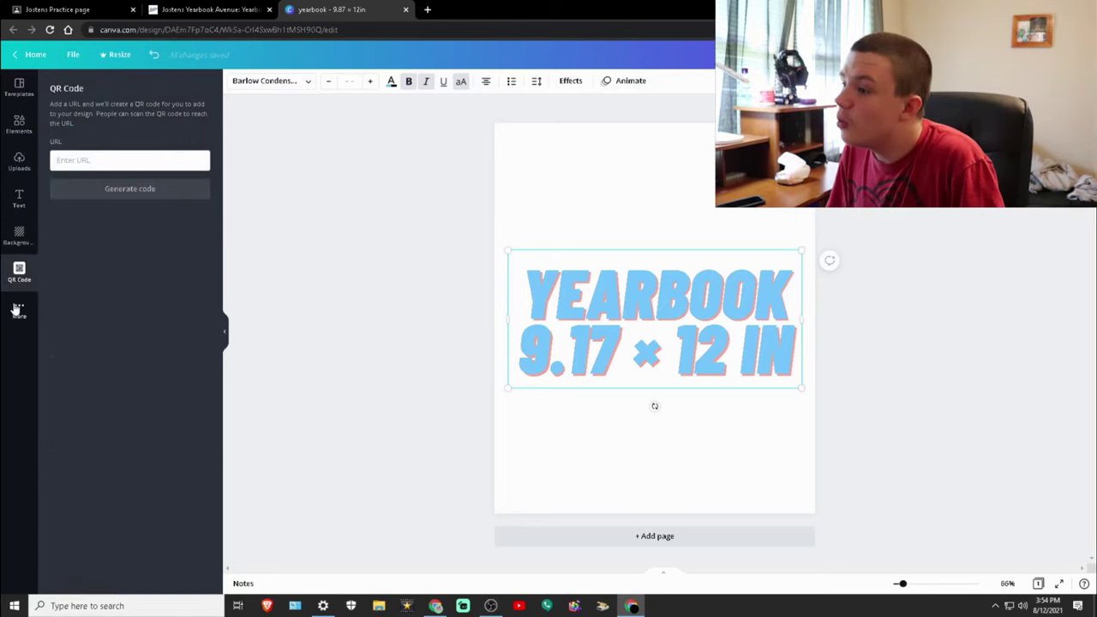
pyautogui.click(19, 308)
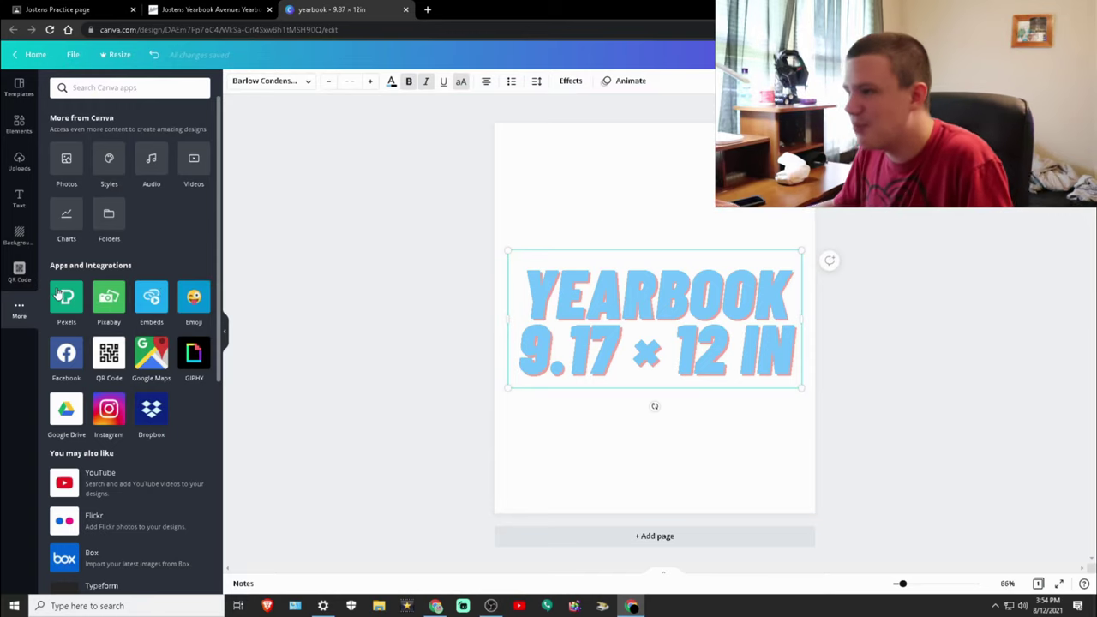
pyautogui.scroll(-3, 48, 257)
pyautogui.scroll(3, 50, 316)
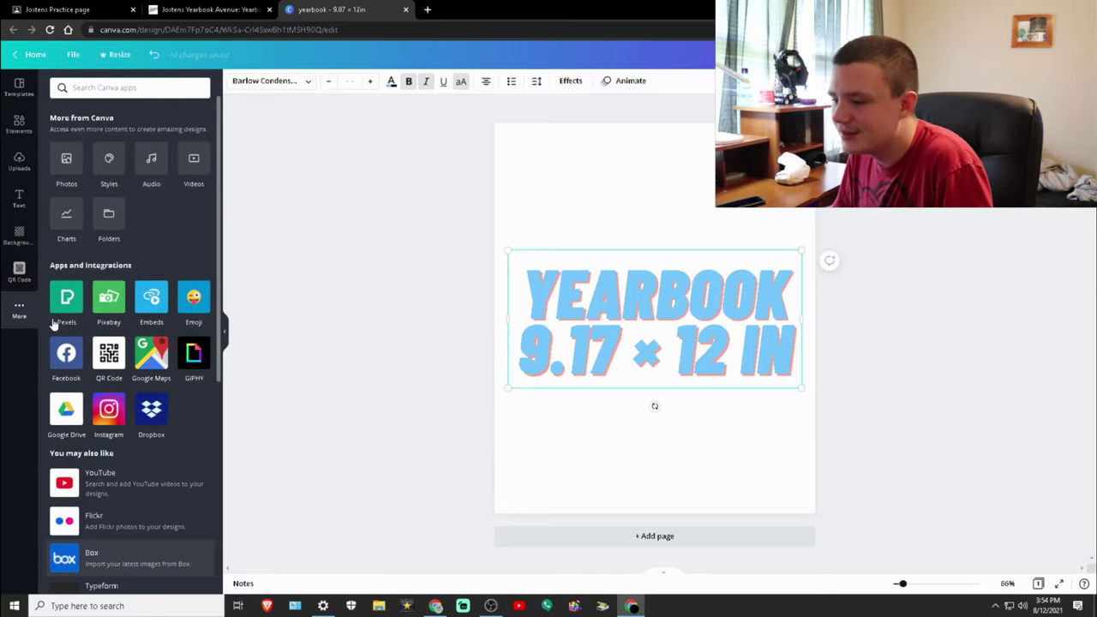
# Step: Scroll through the Styles colour and font combinations, then go back to the More apps list
pyautogui.click(104, 168)
pyautogui.scroll(-5, 107, 218)
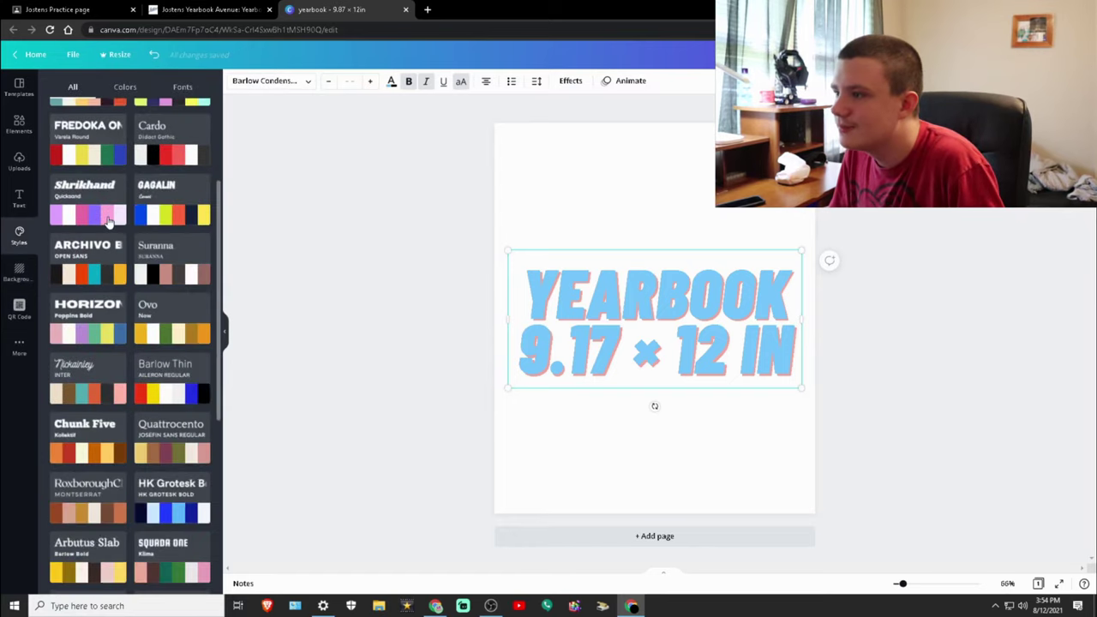
pyautogui.scroll(-2, 108, 223)
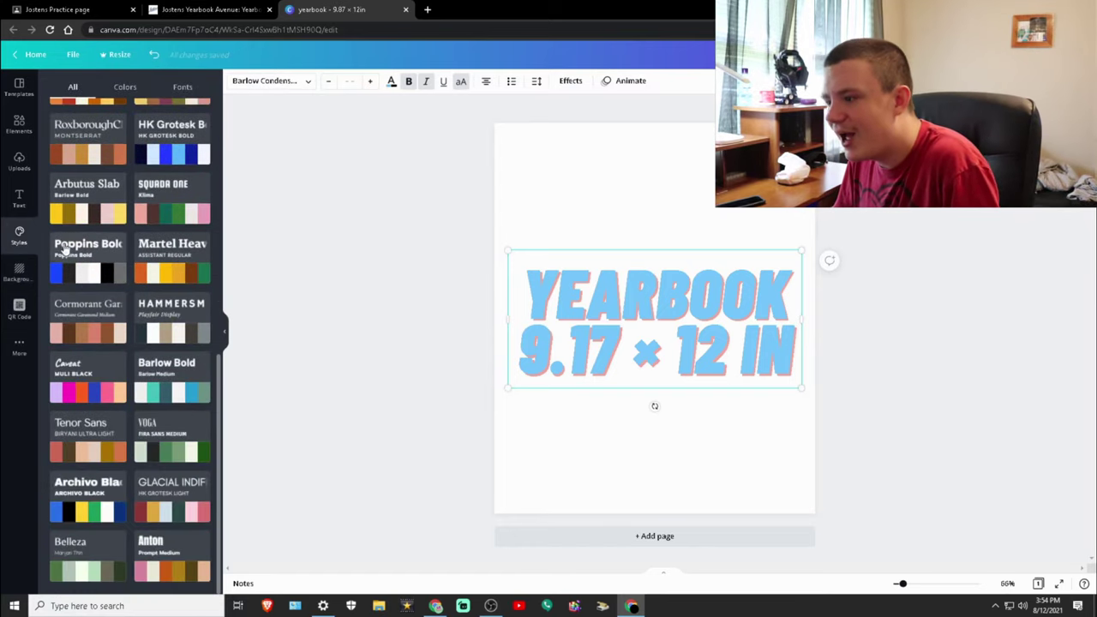
pyautogui.scroll(4, 77, 235)
pyautogui.scroll(3, 77, 235)
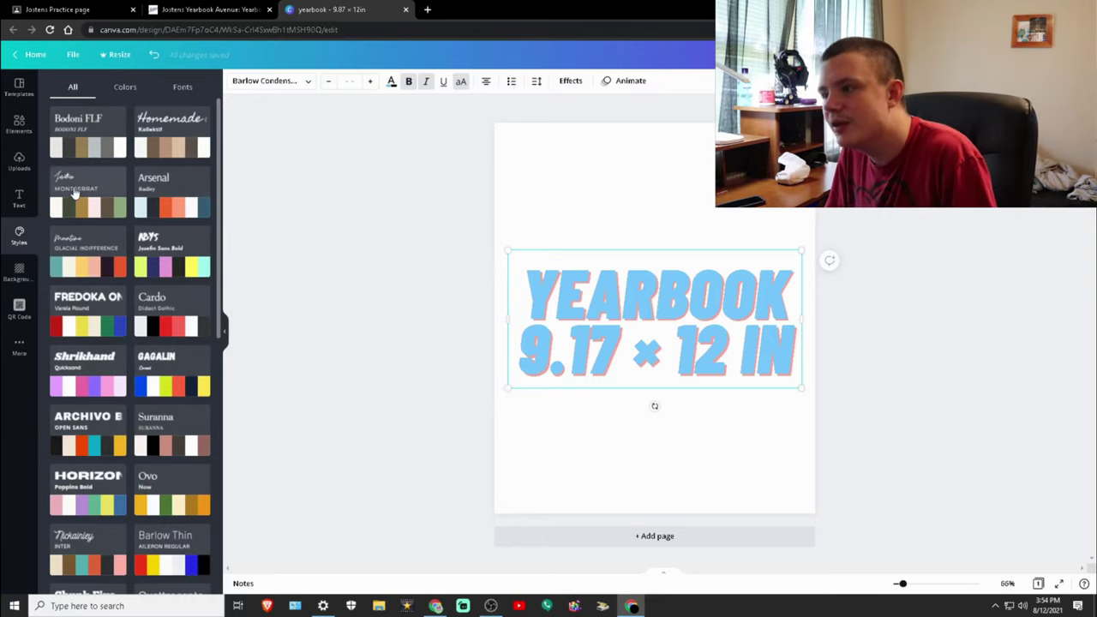
pyautogui.click(16, 351)
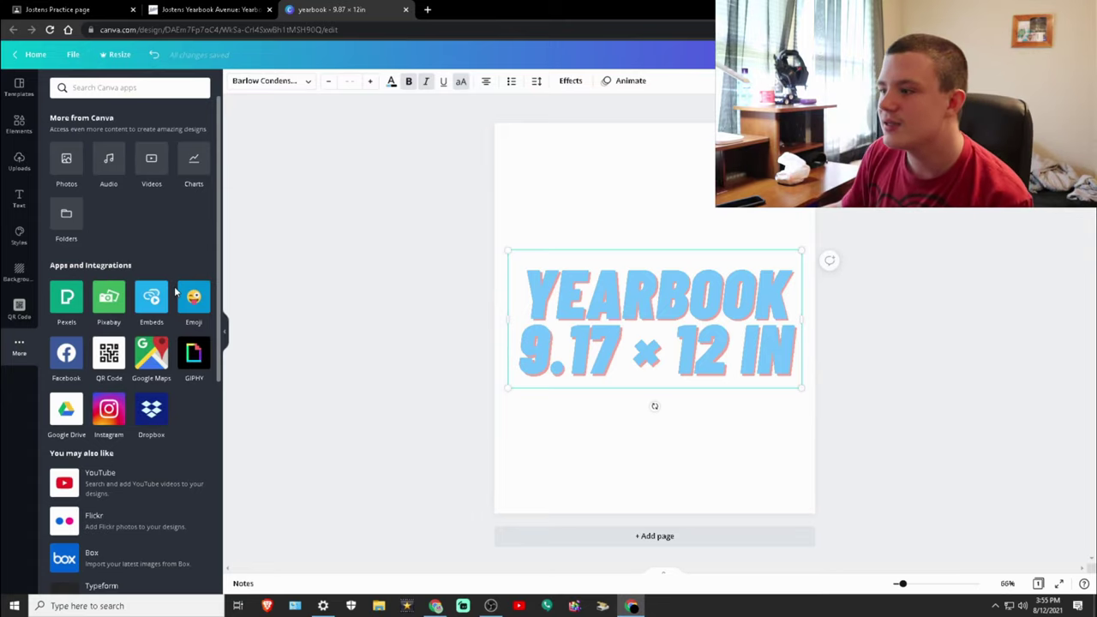
# Step: Try Canva's Background Remover on an uploaded photo and dismiss the Canva Pro offer it requires
pyautogui.click(152, 307)
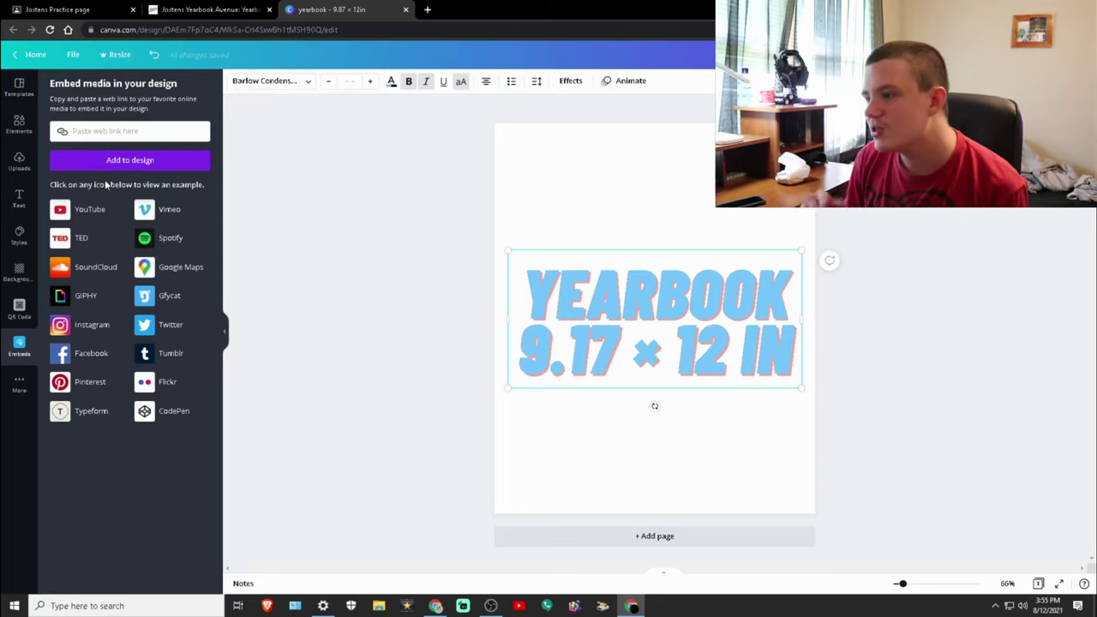
pyautogui.click(19, 161)
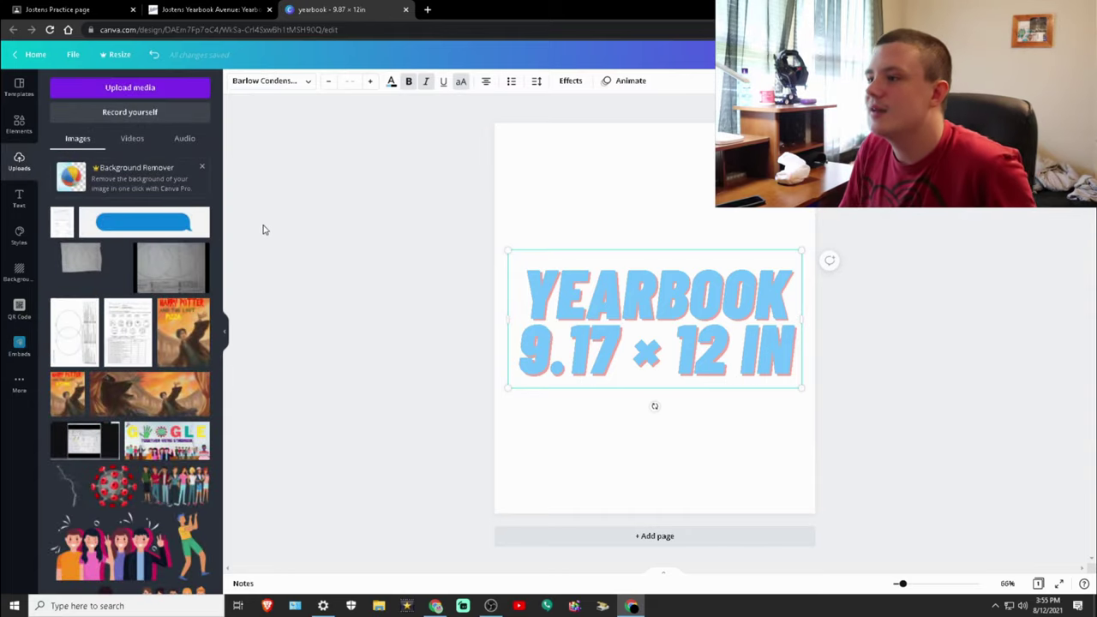
pyautogui.click(167, 185)
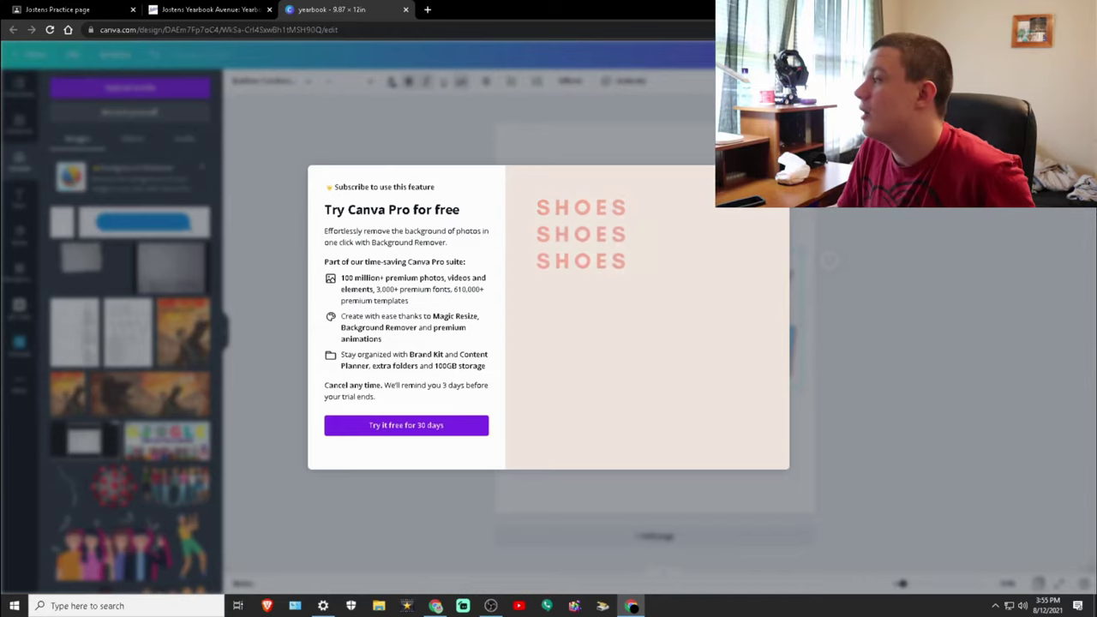
pyautogui.click(781, 210)
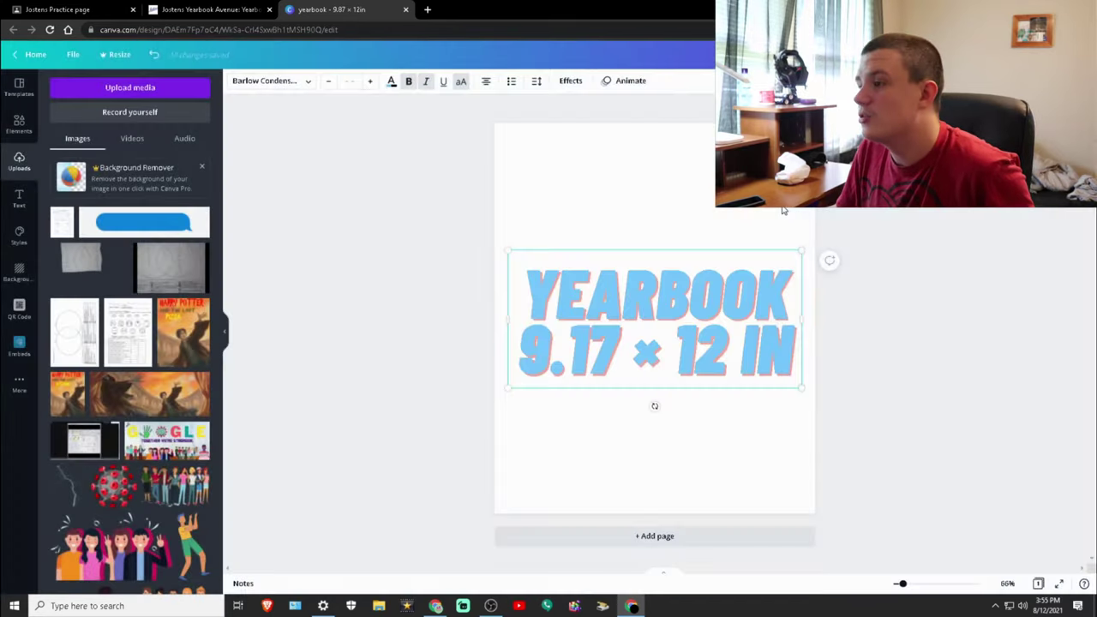
# Step: Search the web for a background remover in a new tab and open the free remove.bg site
pyautogui.click(427, 10)
pyautogui.write('backr')
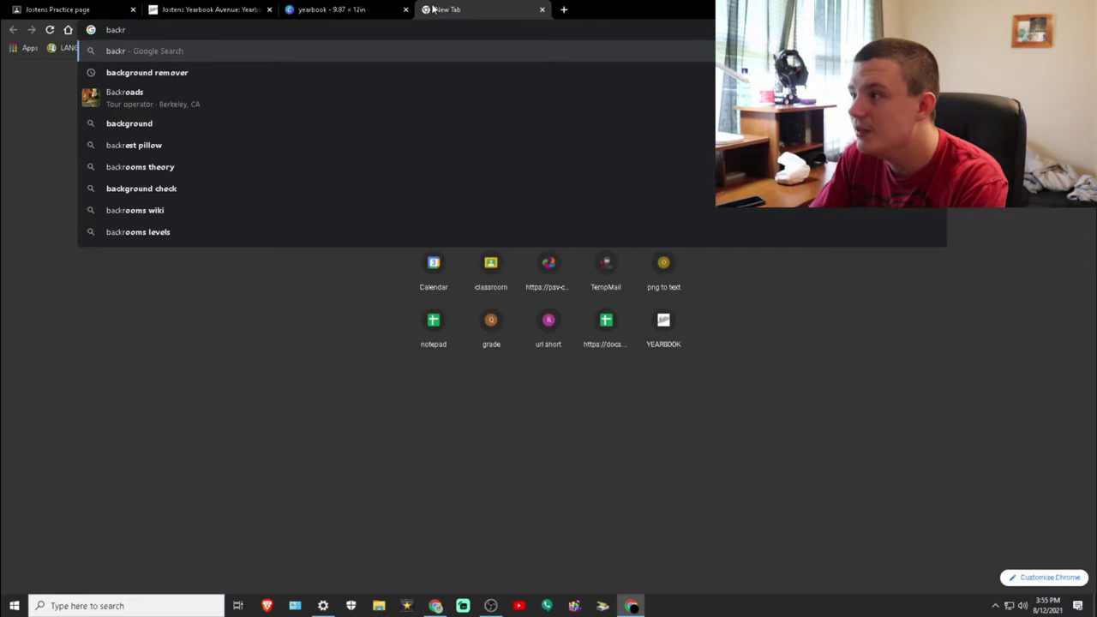
pyautogui.press('Down')
pyautogui.press('Return')
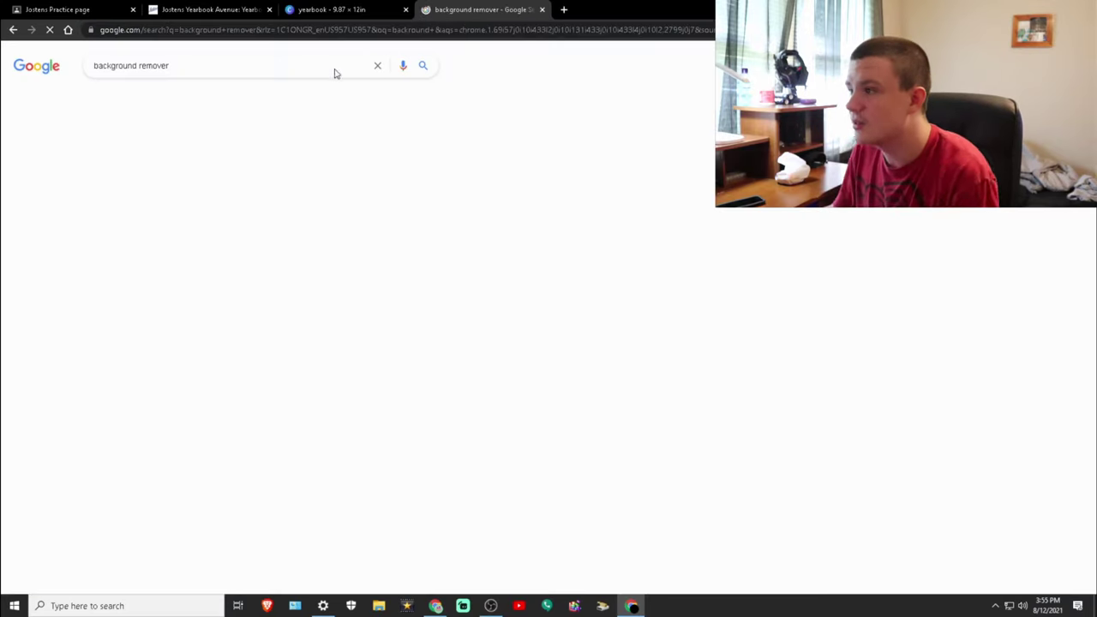
pyautogui.click(222, 154)
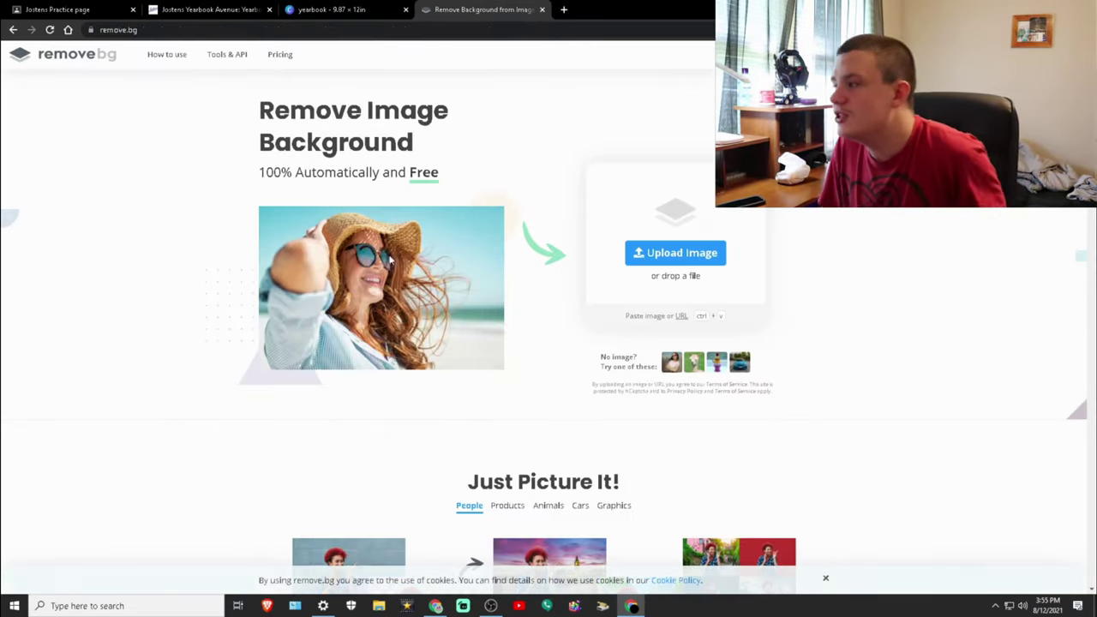
pyautogui.scroll(-2, 490, 299)
pyautogui.scroll(2, 493, 299)
# Step: Back in the Canva design, move the 'YEARBOOK 9.17 × 12 IN' title slightly higher
pyautogui.click(351, 9)
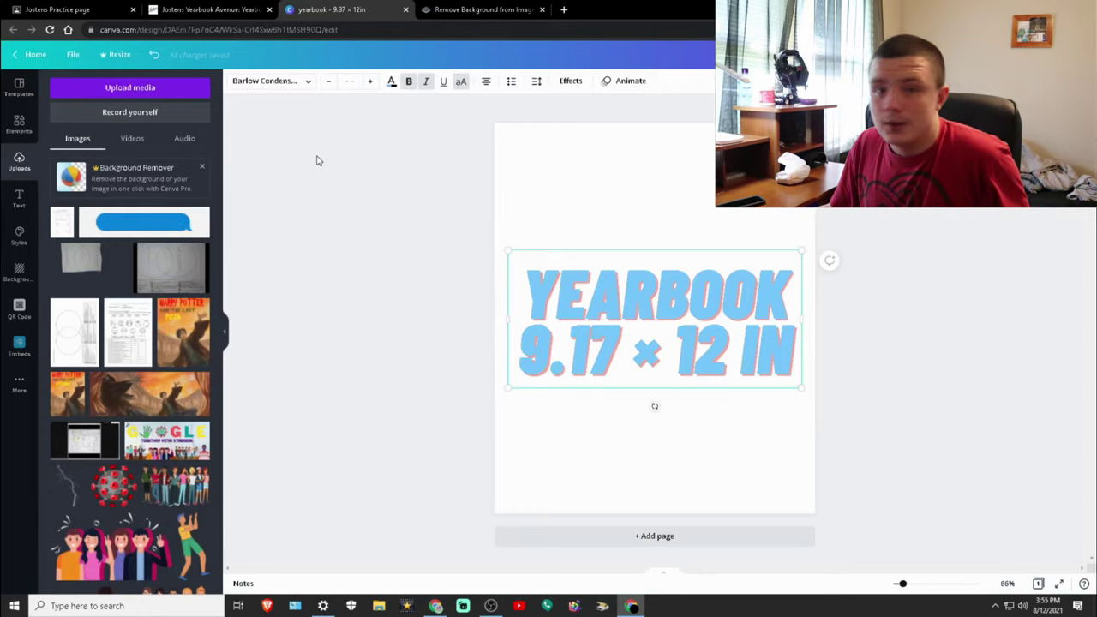
pyautogui.moveTo(573, 328); pyautogui.dragTo(573, 309)
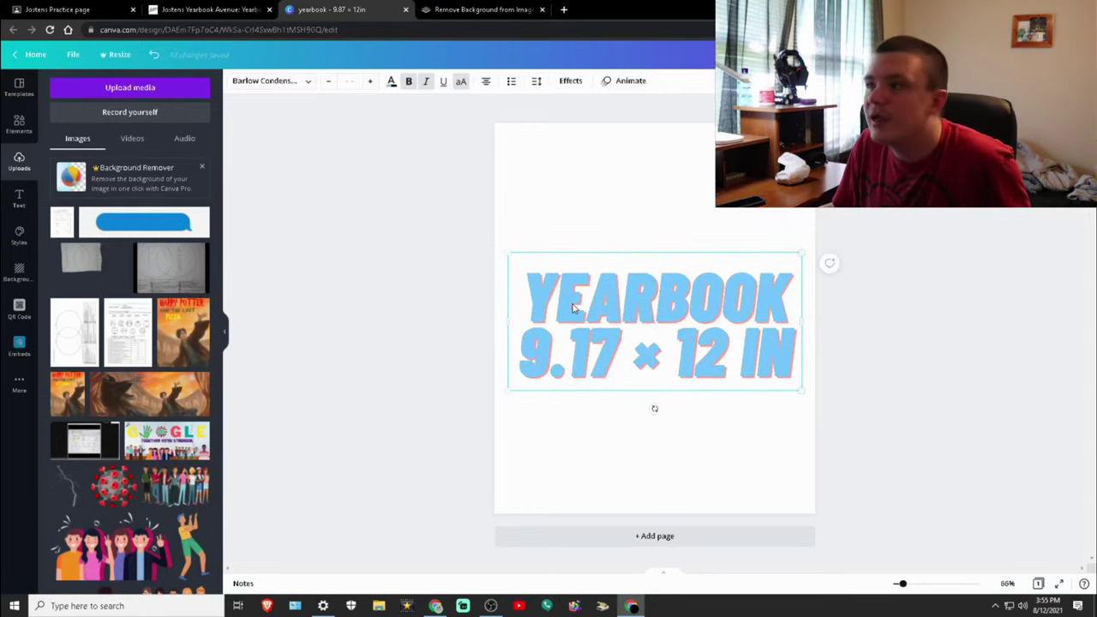